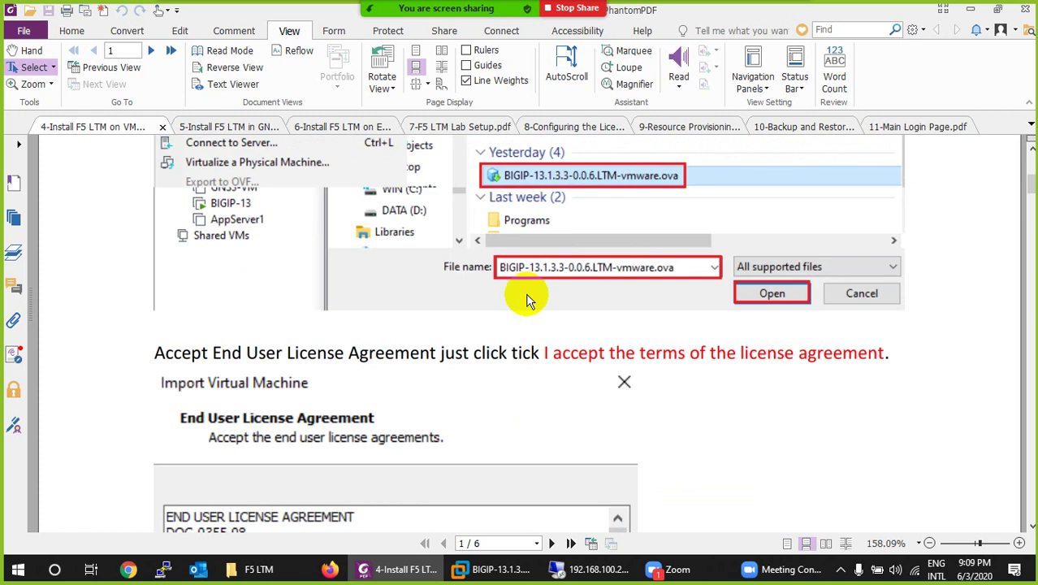
# Step: Scroll past the EULA, storage, deployment and import screenshots to the page 3 interface-to-adapter table
pyautogui.scroll(-3, 560, 373)
pyautogui.scroll(-10, 388, 347)
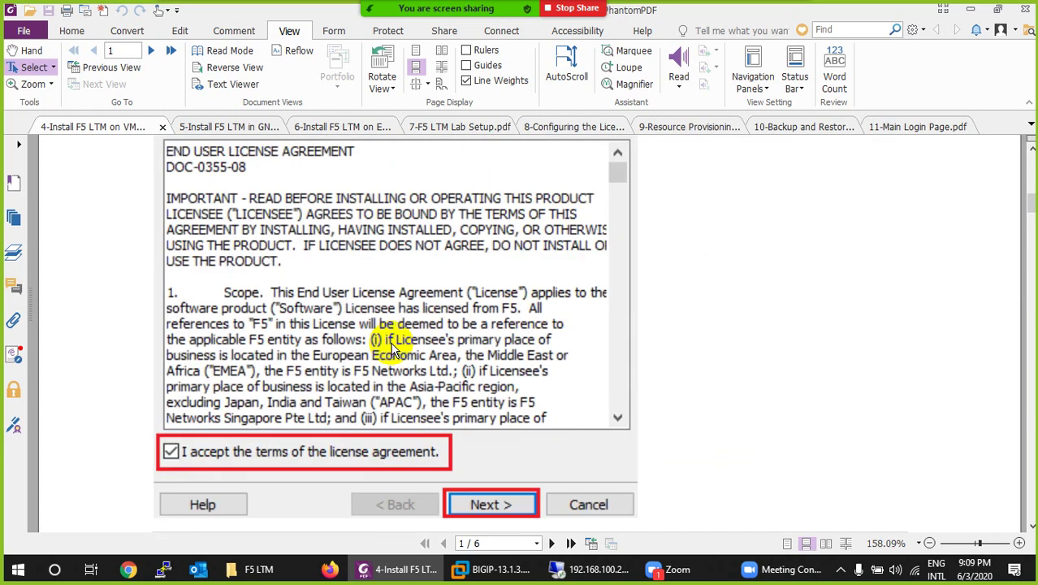
pyautogui.scroll(-1, 461, 308)
pyautogui.scroll(-10, 429, 394)
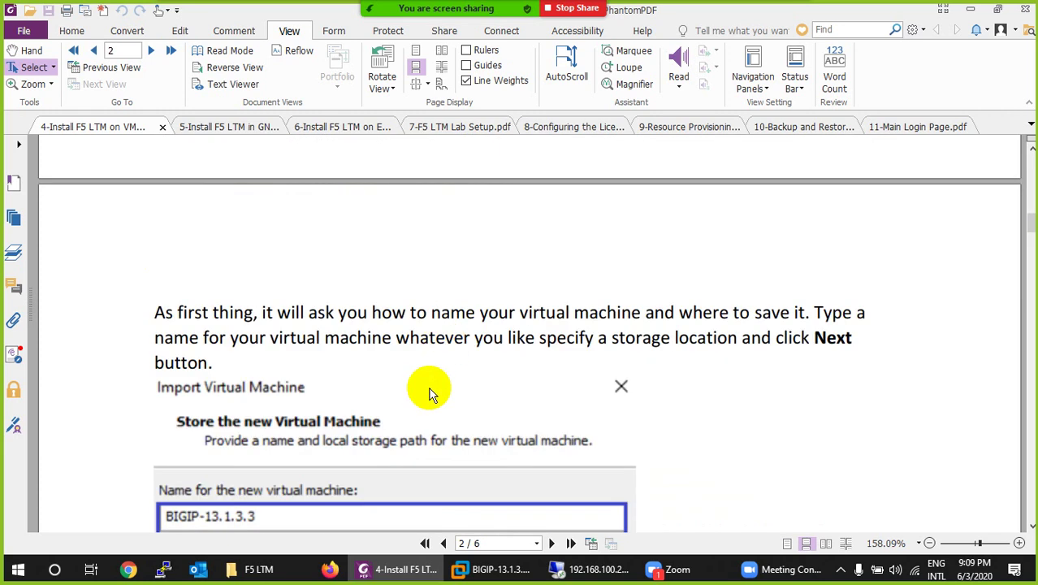
pyautogui.scroll(-1, 429, 394)
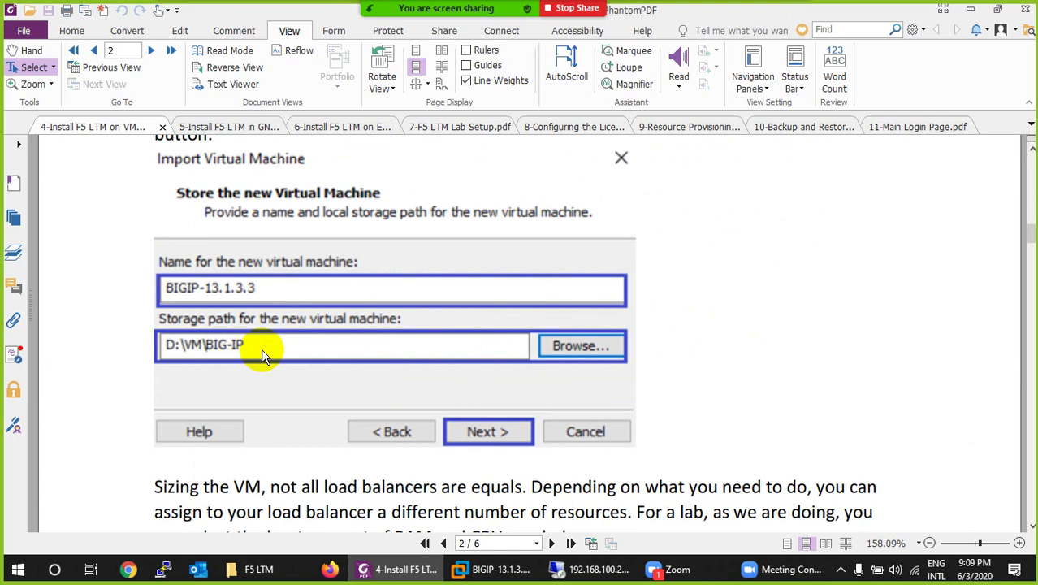
pyautogui.scroll(-3, 304, 348)
pyautogui.scroll(-4, 340, 349)
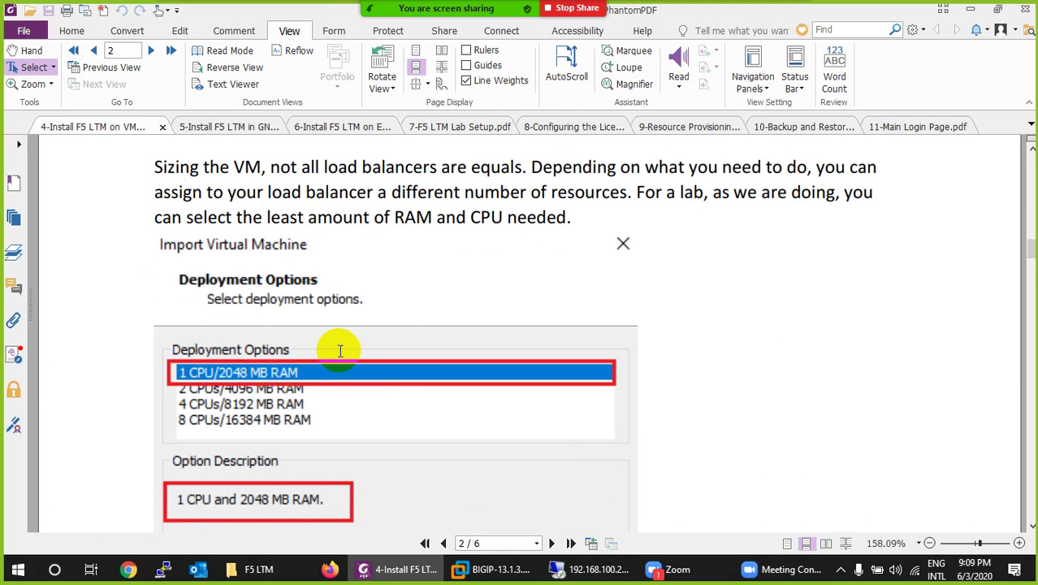
pyautogui.scroll(-2, 340, 349)
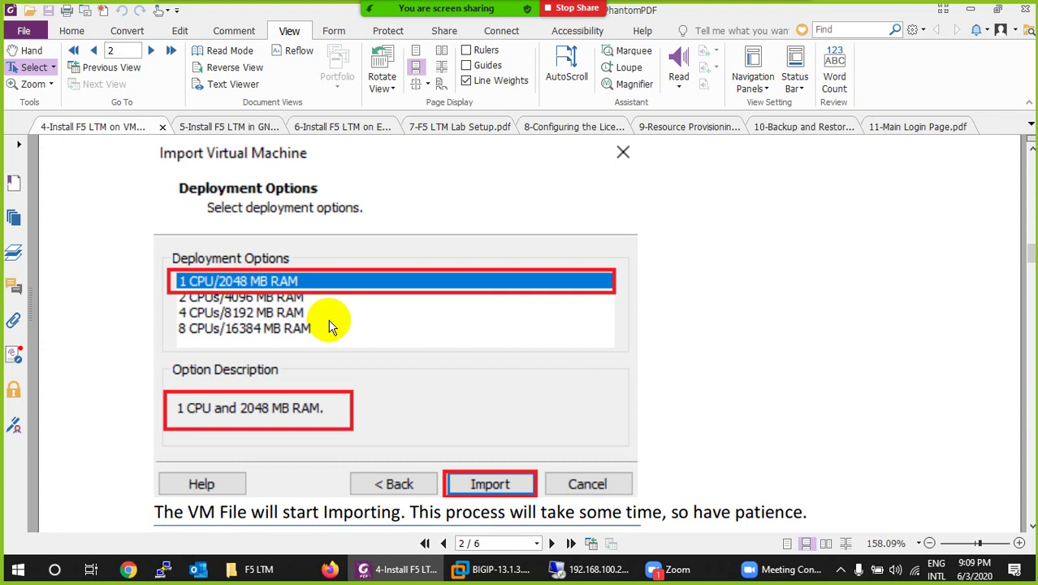
pyautogui.scroll(-3, 329, 325)
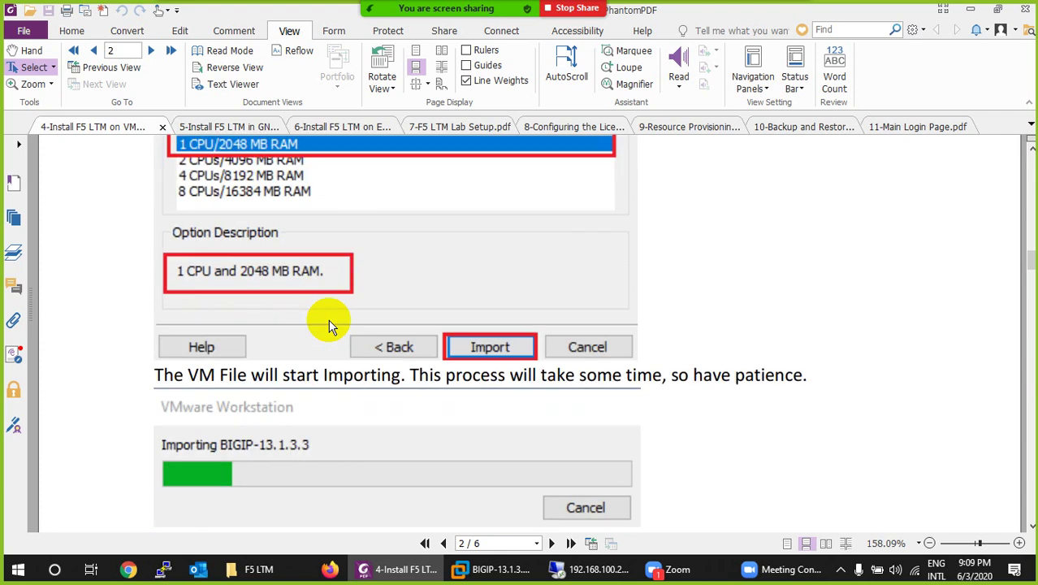
pyautogui.scroll(-3, 475, 378)
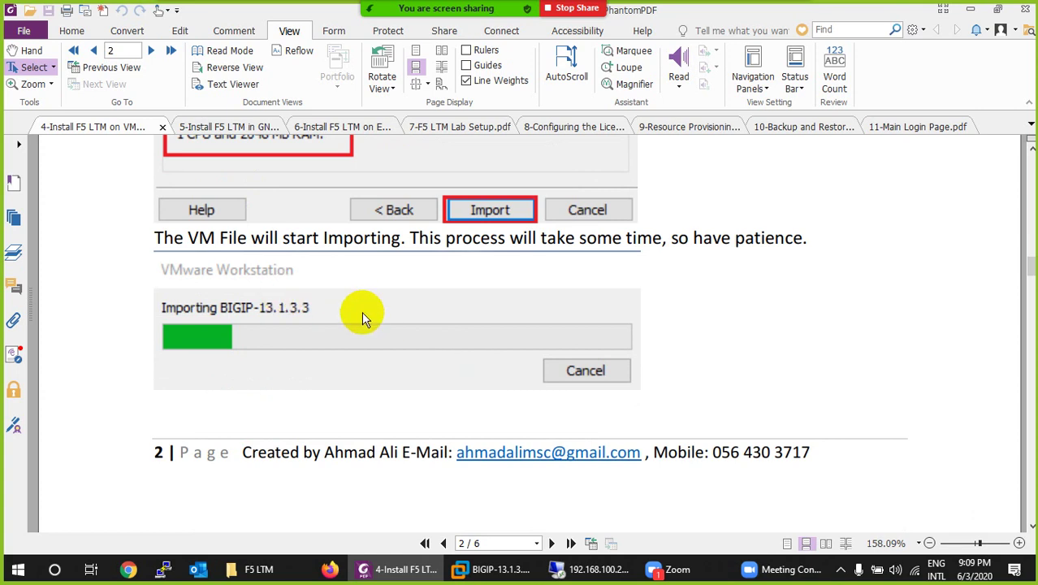
pyautogui.scroll(-5, 418, 410)
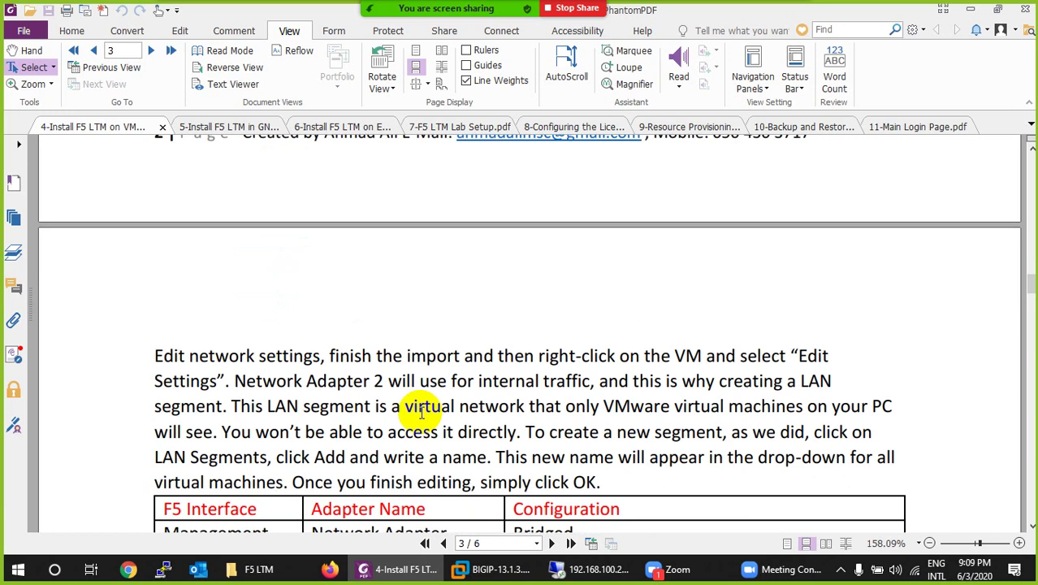
pyautogui.scroll(-3, 421, 413)
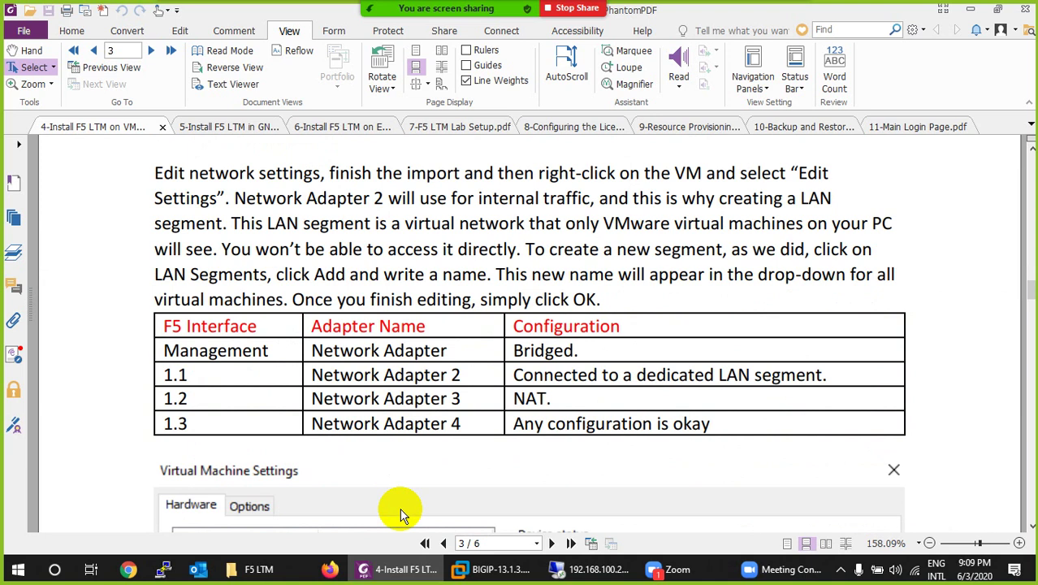
# Step: Turn off the XP-Outside guest via Start > Turn Off Computer, moving the import dialog aside
pyautogui.click(495, 571)
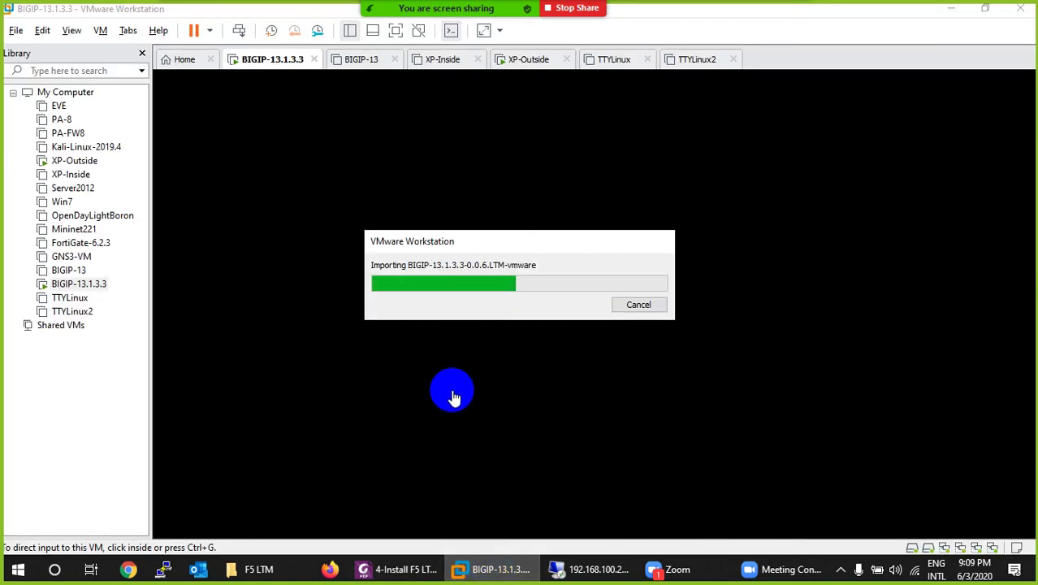
pyautogui.click(74, 161)
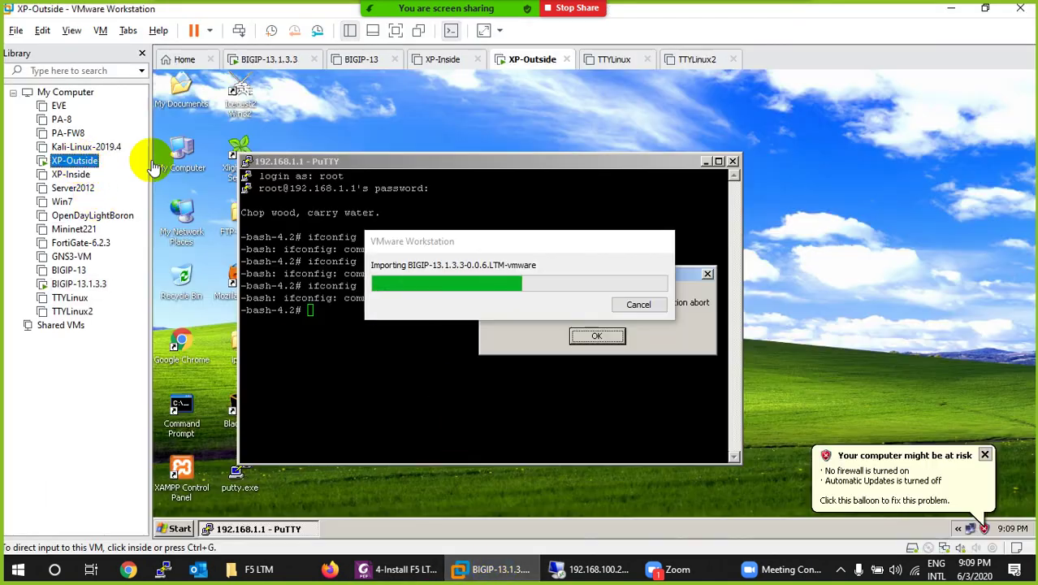
pyautogui.click(180, 529)
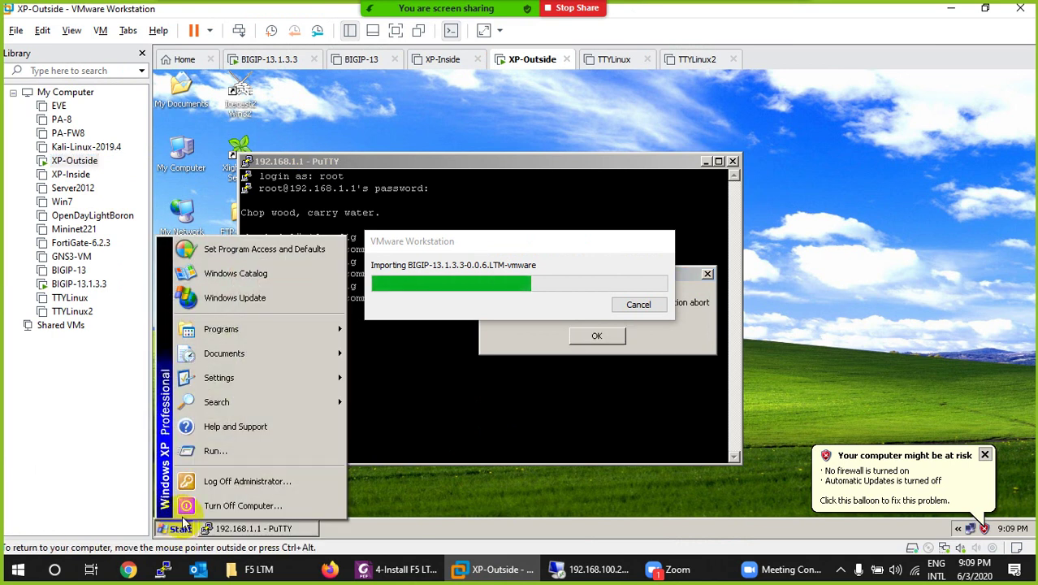
pyautogui.click(225, 494)
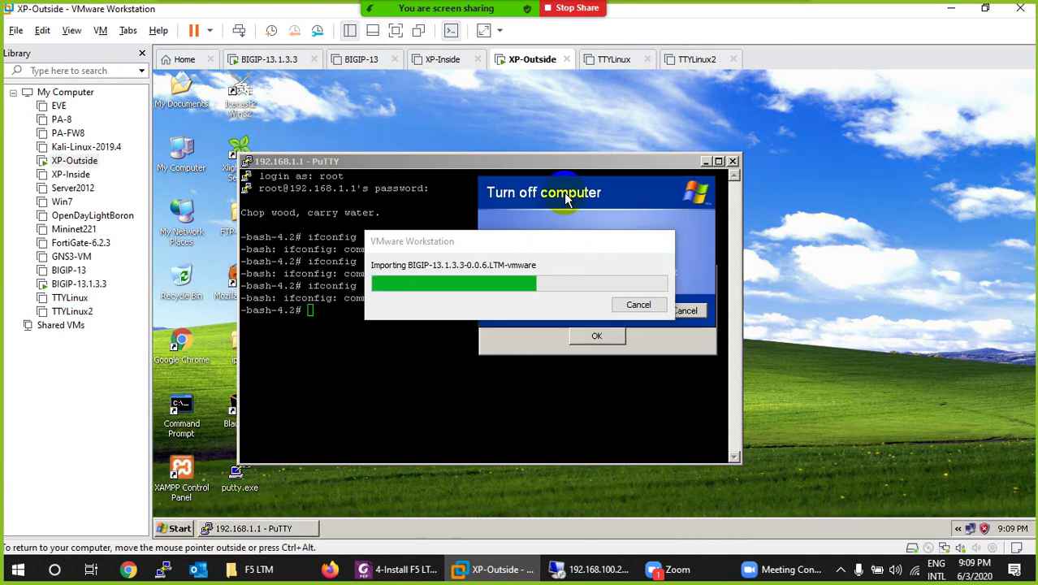
pyautogui.moveTo(534, 257); pyautogui.dragTo(414, 201)
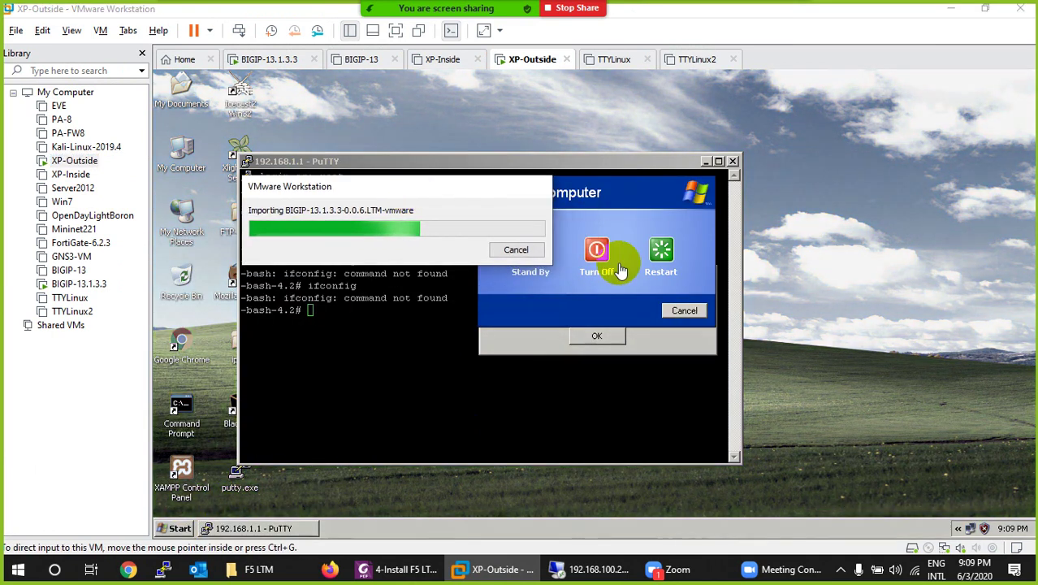
pyautogui.click(449, 385)
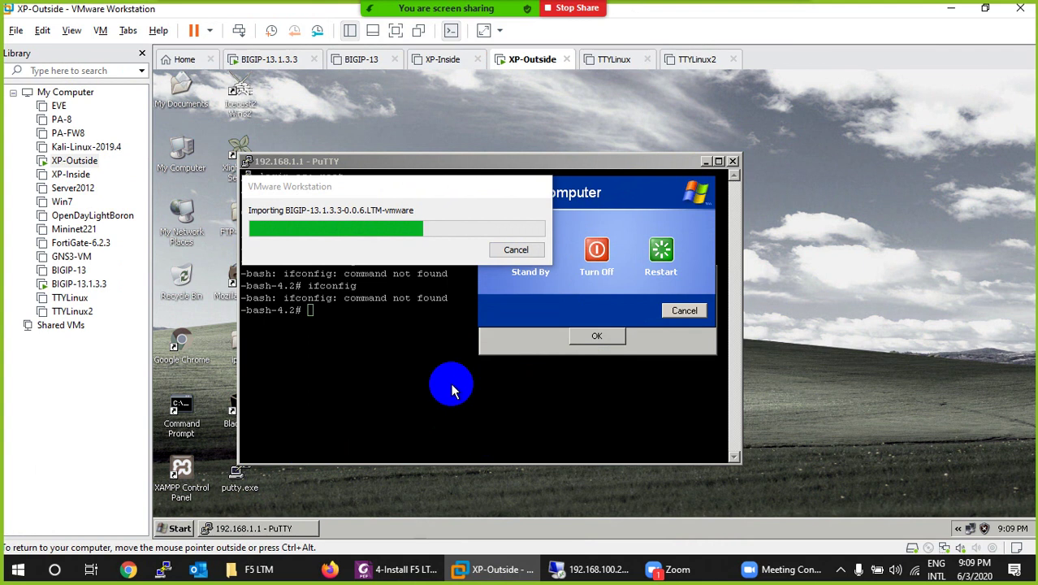
pyautogui.click(596, 250)
pyautogui.click(579, 341)
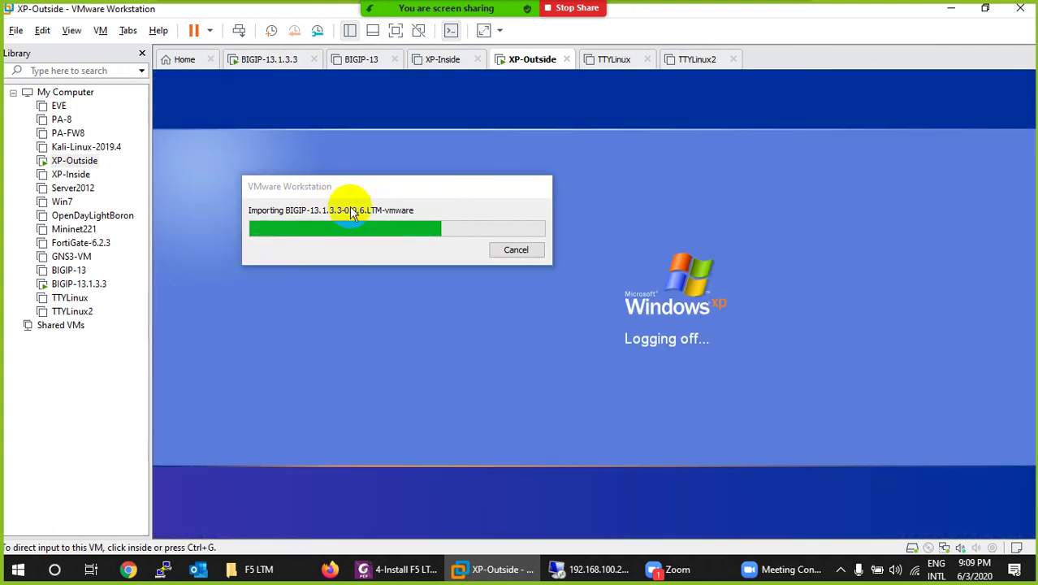
pyautogui.click(364, 280)
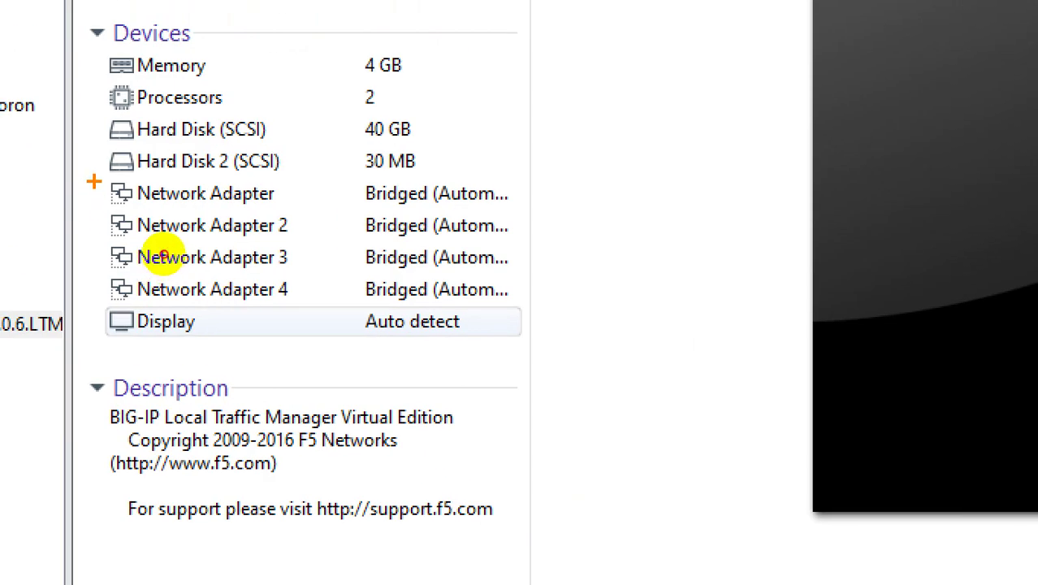
# Step: Circle the four bridged network adapters in the new BIG-IP VM's Devices list
pyautogui.moveTo(93, 181)
pyautogui.mouseDown()
pyautogui.moveTo(487, 182)
pyautogui.moveTo(524, 276)
pyautogui.moveTo(410, 310)
pyautogui.mouseUp()
pyautogui.moveTo(323, 319)
pyautogui.mouseDown()
pyautogui.moveTo(225, 320)
pyautogui.moveTo(157, 301)
pyautogui.moveTo(162, 257)
pyautogui.mouseUp()
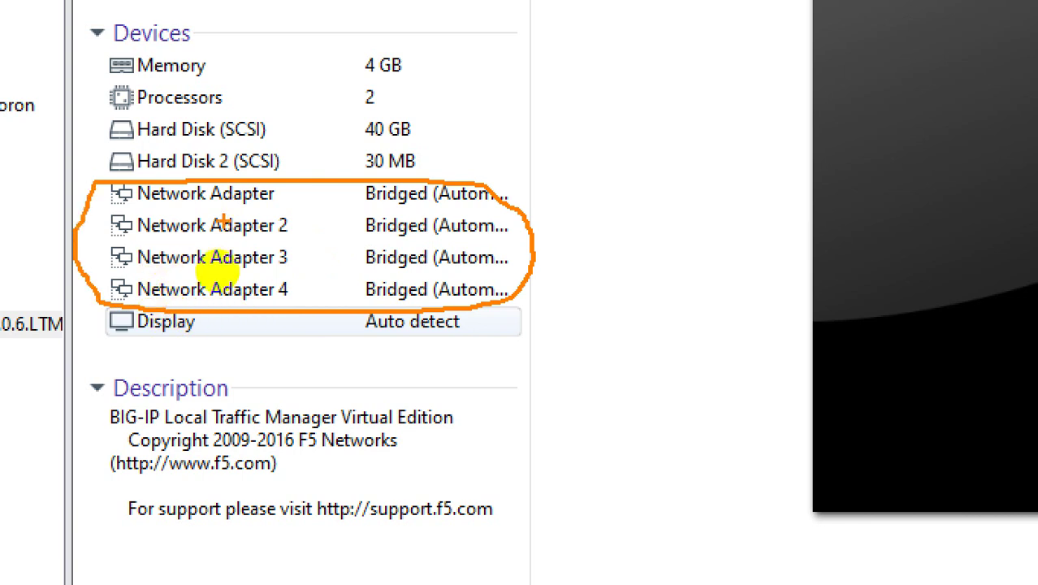
pyautogui.press('Escape')
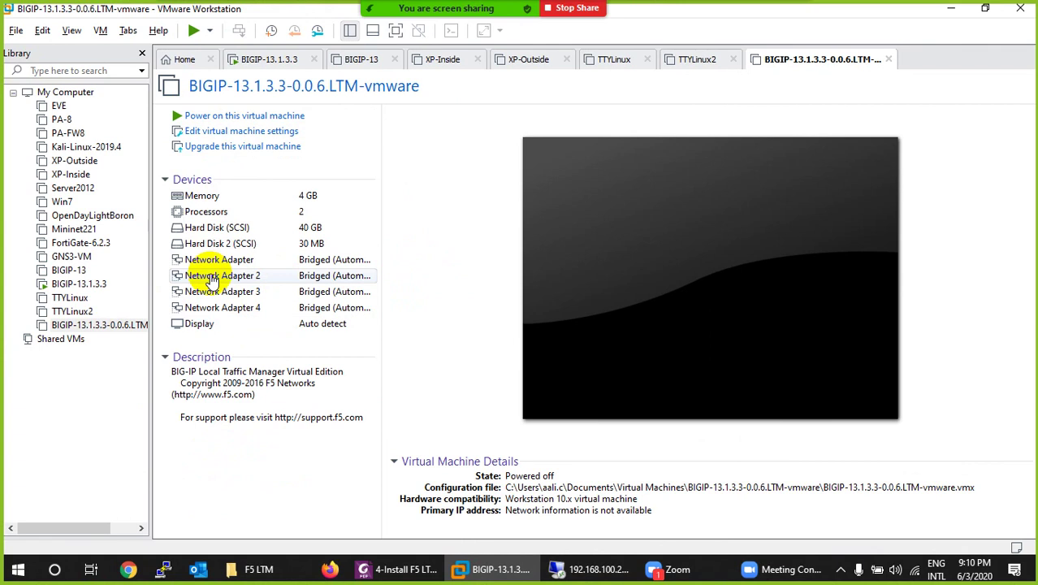
# Step: Open the BIG-IP machine's Virtual Machine Settings dialog with 4 GB memory and four adapters
pyautogui.rightClick(794, 65)
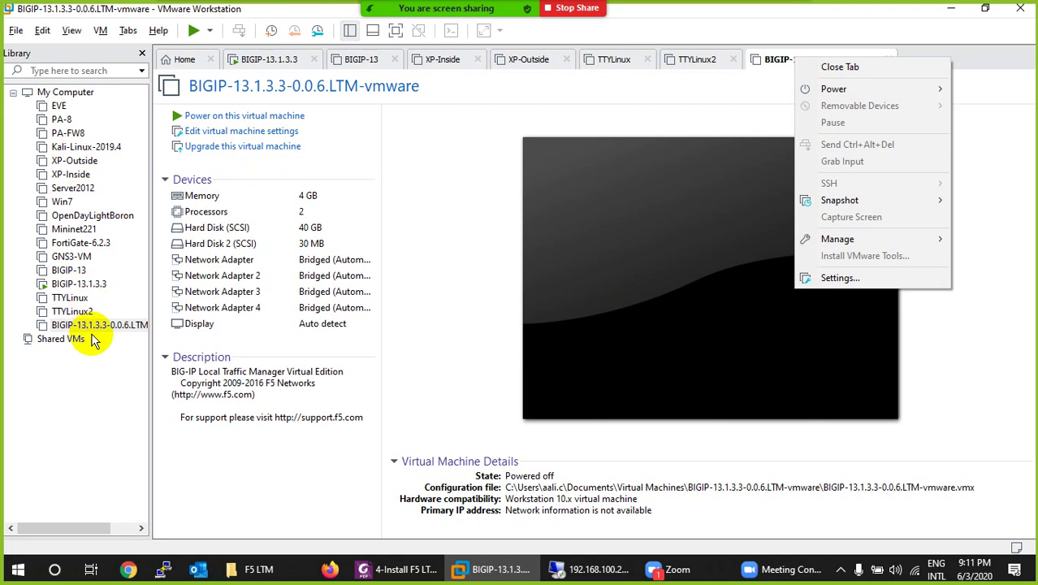
pyautogui.click(401, 162)
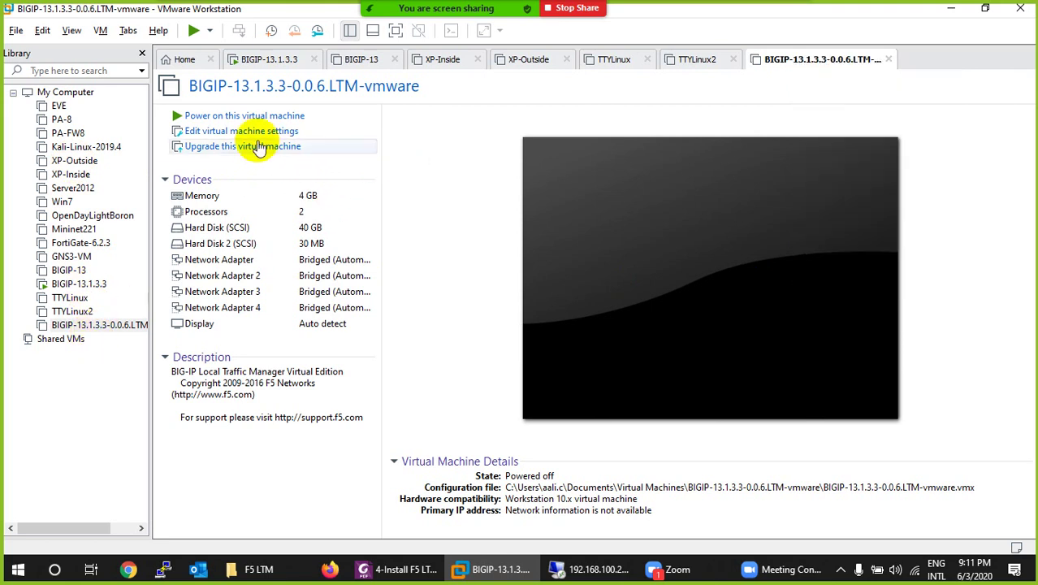
pyautogui.click(209, 135)
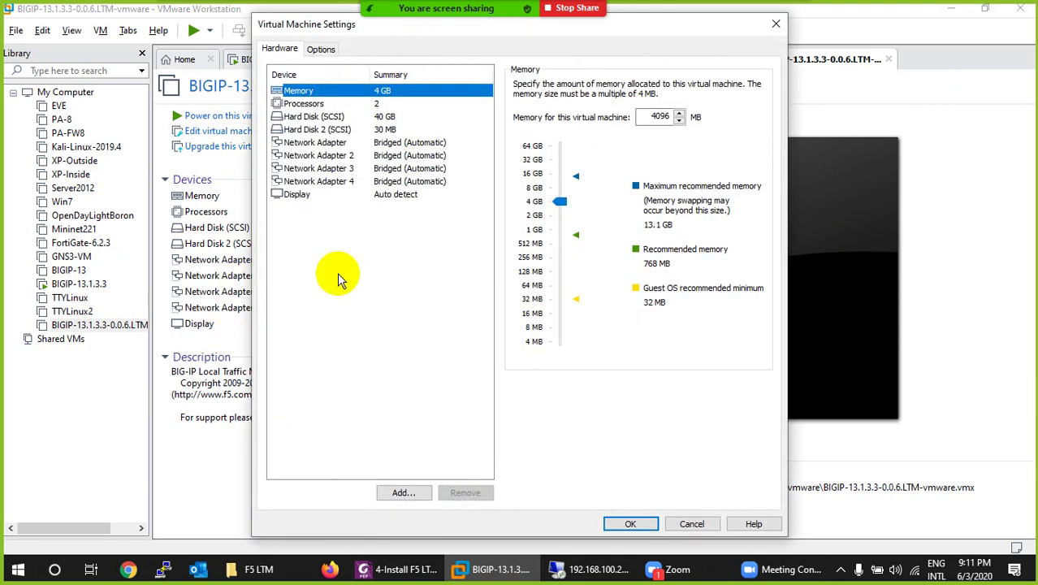
# Step: Switch Network Adapter 2 to LAN segment and bring up the Global LAN Segments list
pyautogui.click(395, 145)
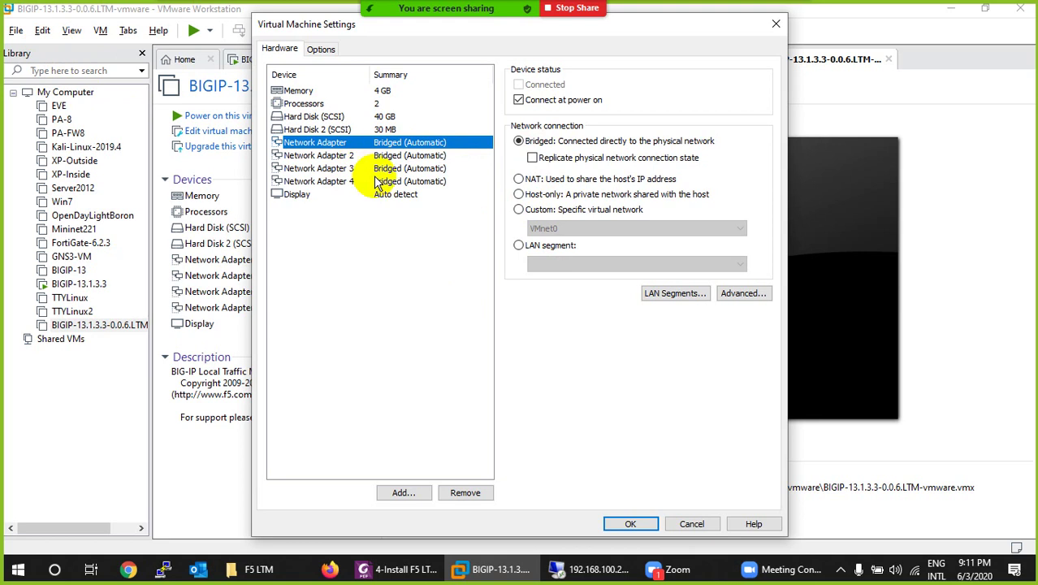
pyautogui.click(388, 156)
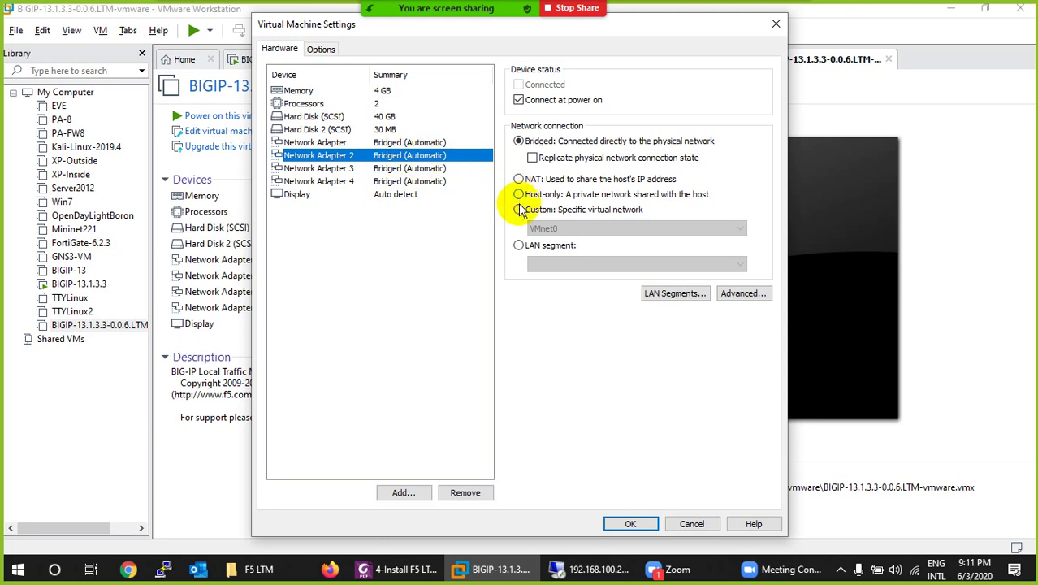
pyautogui.click(519, 245)
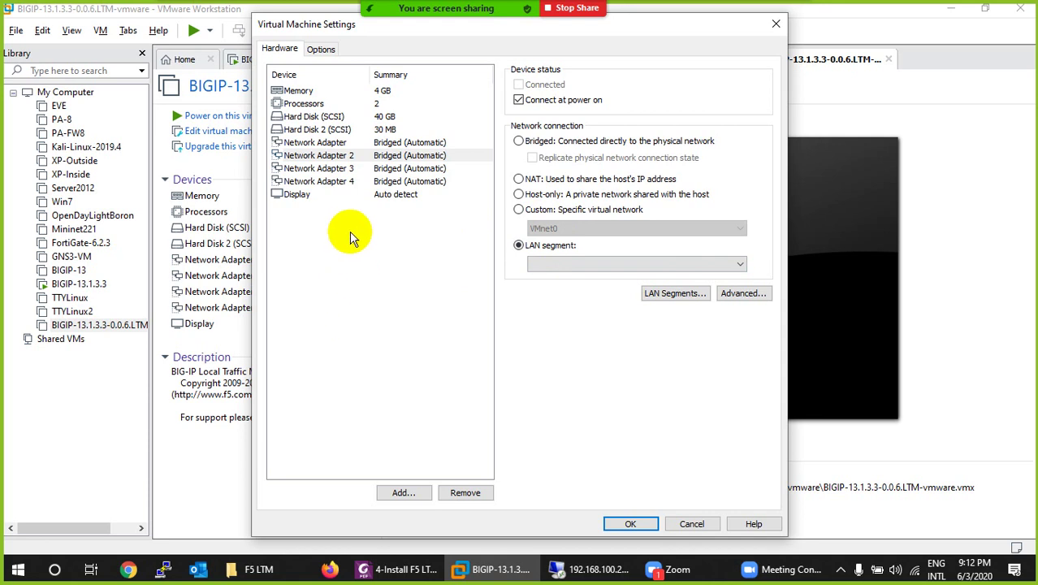
pyautogui.click(340, 159)
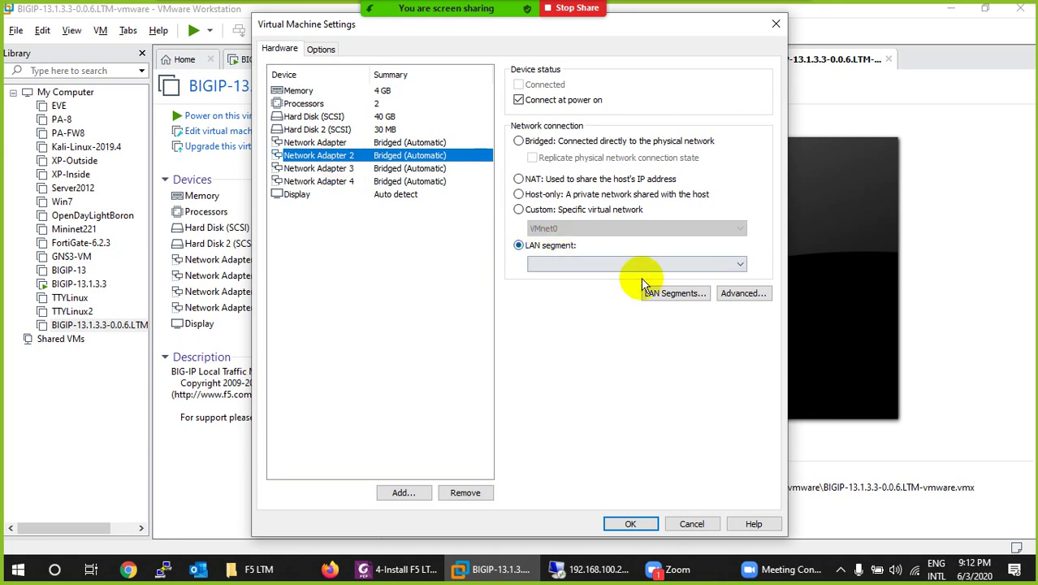
pyautogui.click(675, 293)
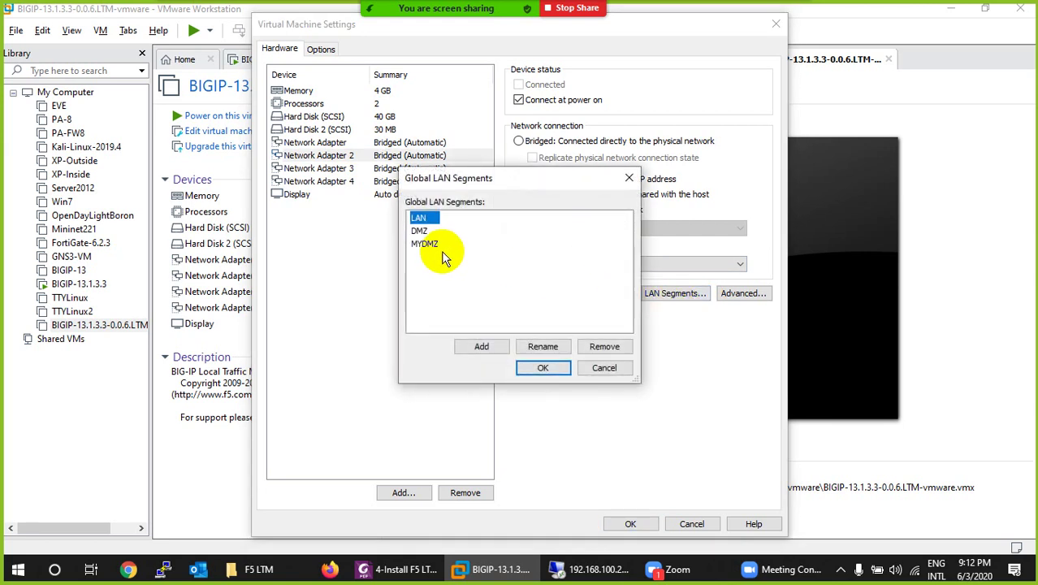
# Step: Add a LAN segment named MYLAN and select it for Network Adapter 2
pyautogui.click(468, 347)
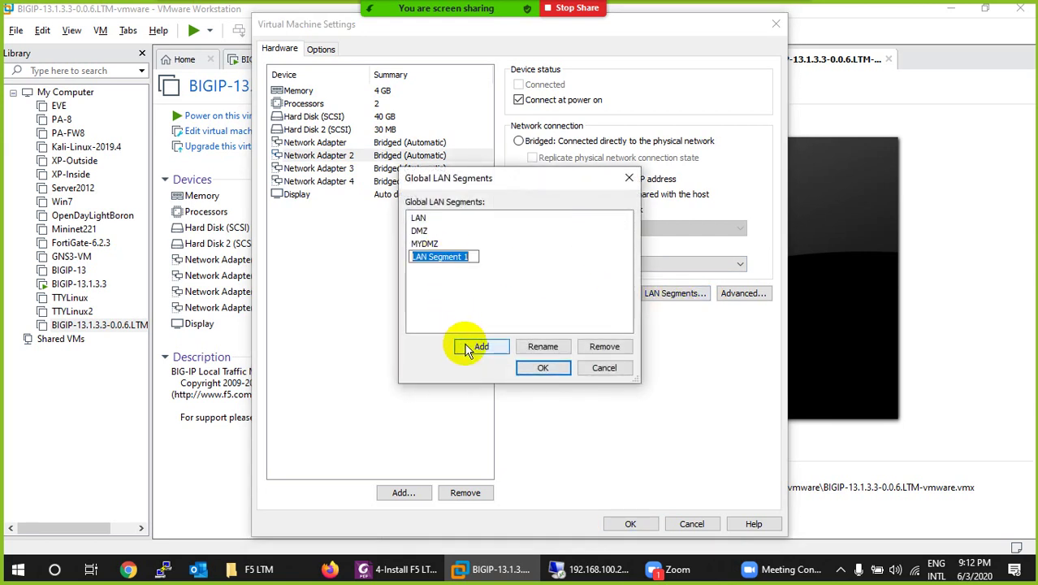
pyautogui.write('MYLAN')
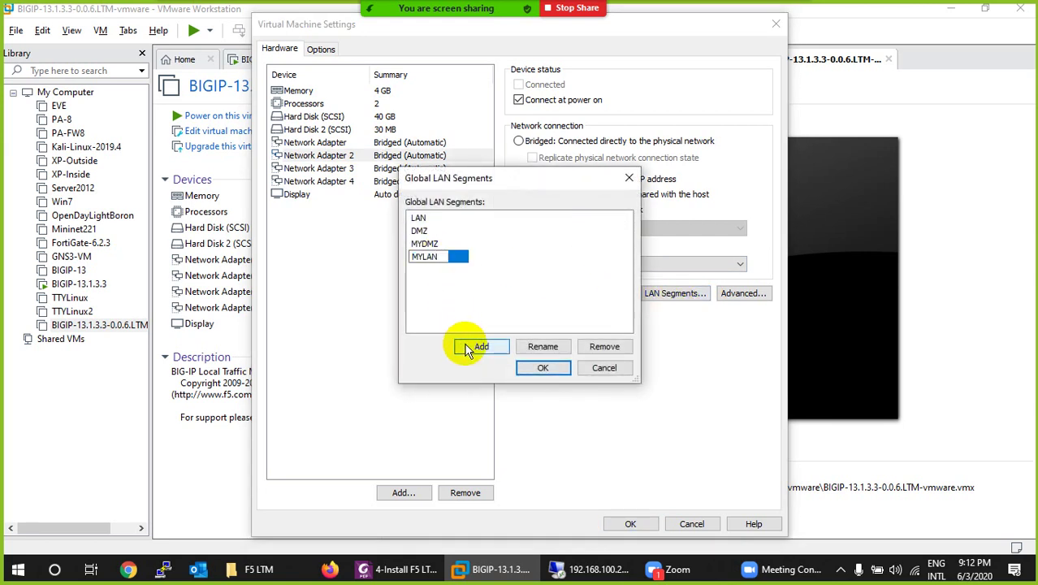
pyautogui.click(439, 265)
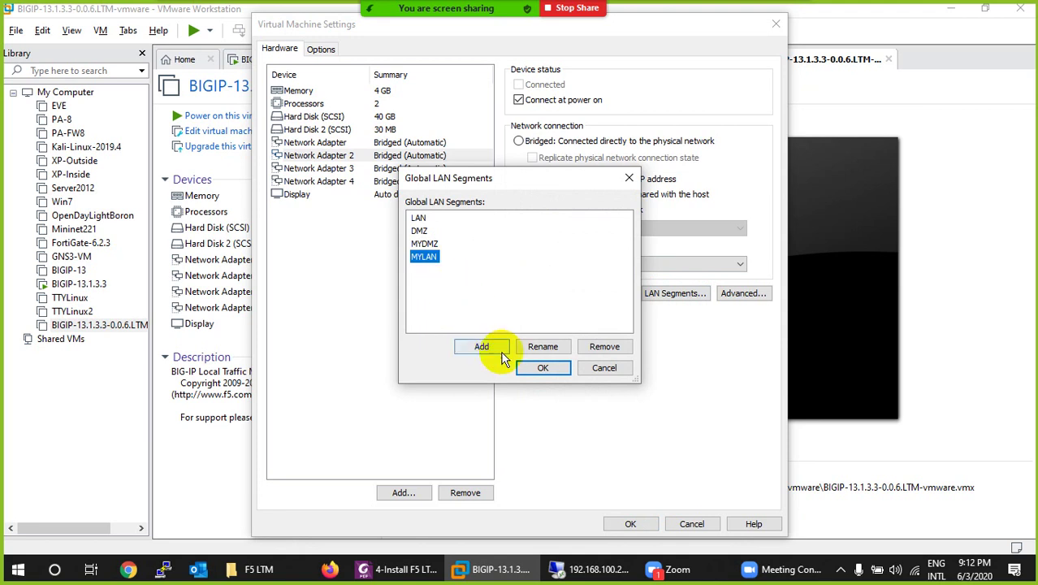
pyautogui.click(541, 367)
pyautogui.click(571, 265)
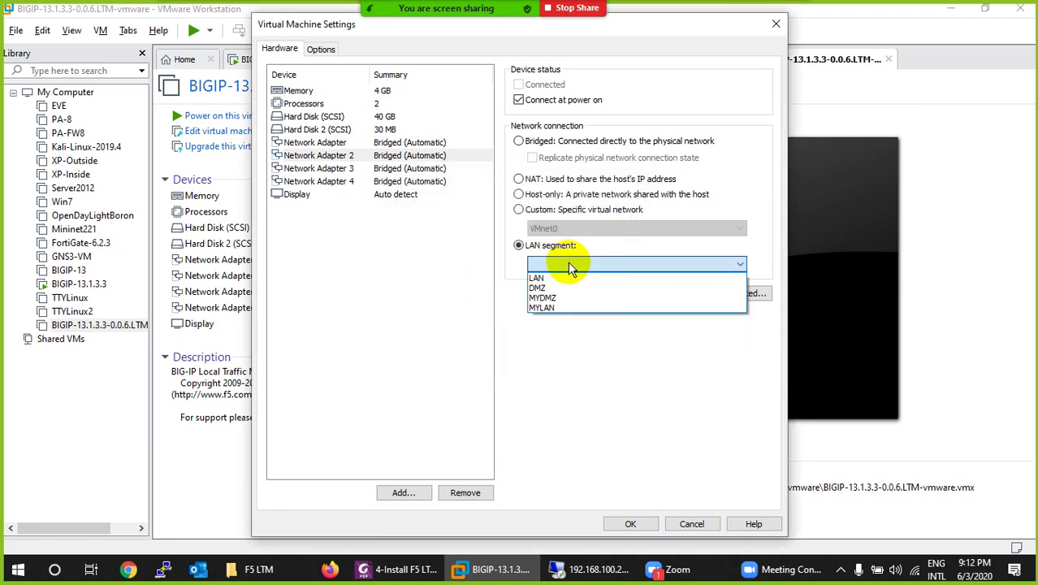
pyautogui.click(555, 308)
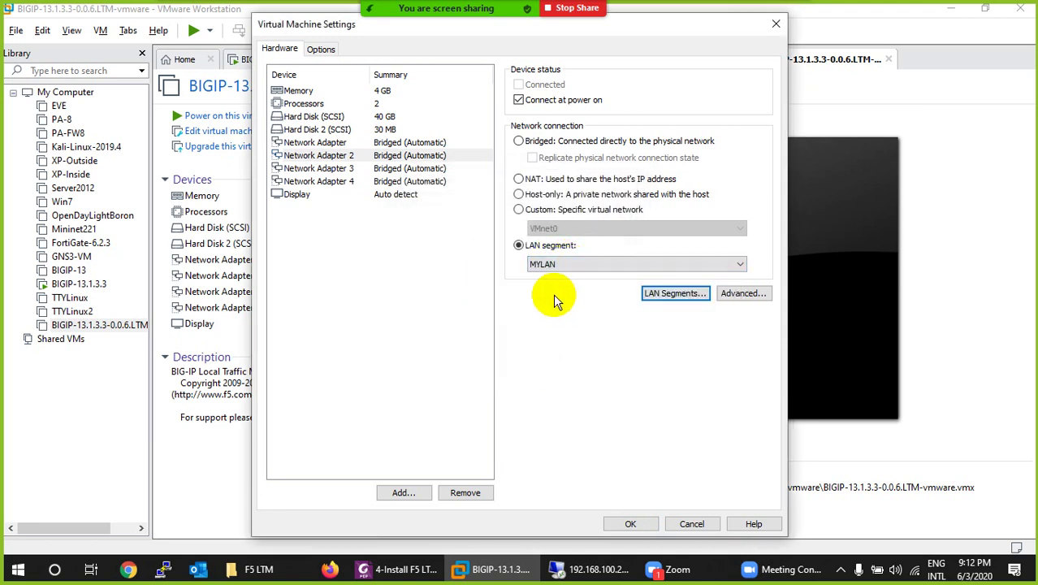
# Step: Add a second segment named SERVERS and connect Network Adapter 2 to it
pyautogui.click(661, 294)
pyautogui.click(472, 347)
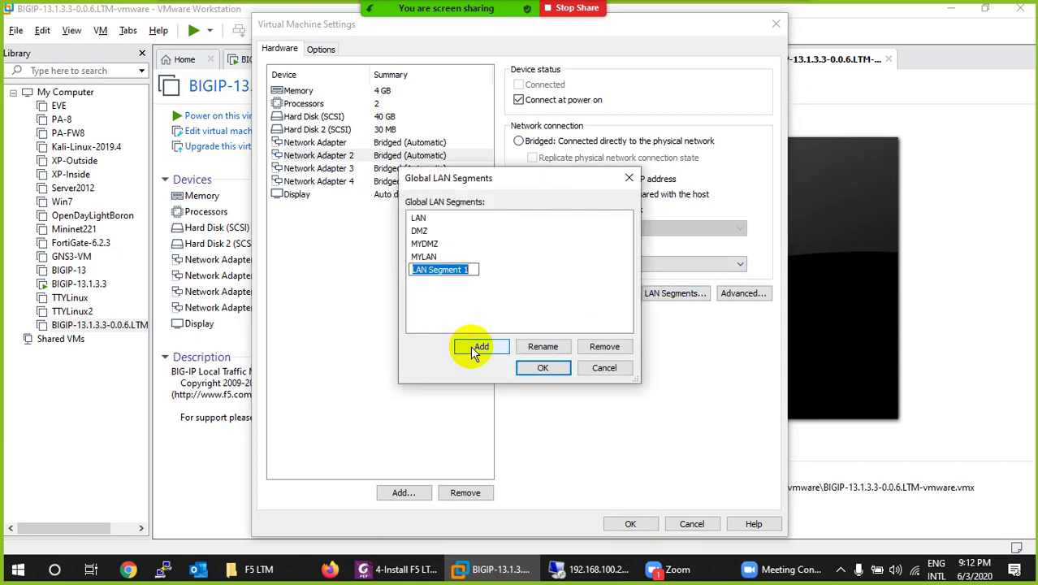
pyautogui.write('S')
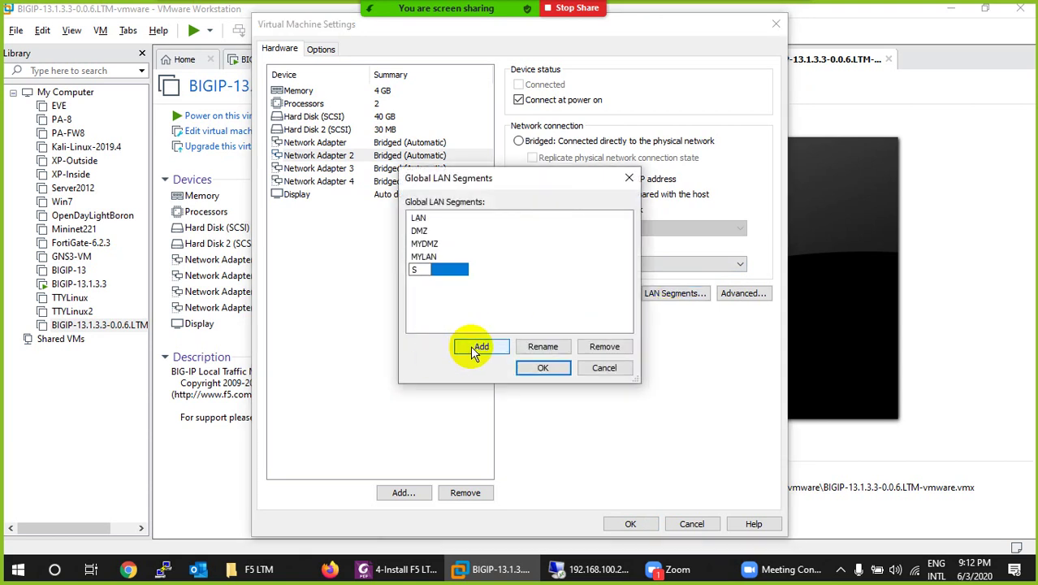
pyautogui.write('ERVER')
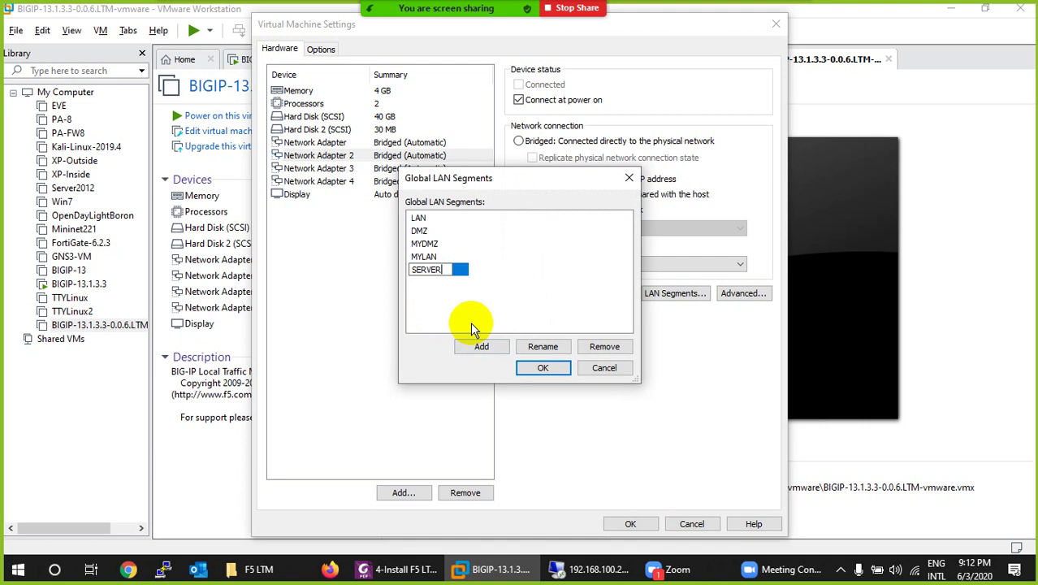
pyautogui.write('s')
pyautogui.press('BackSpace')
pyautogui.write('S')
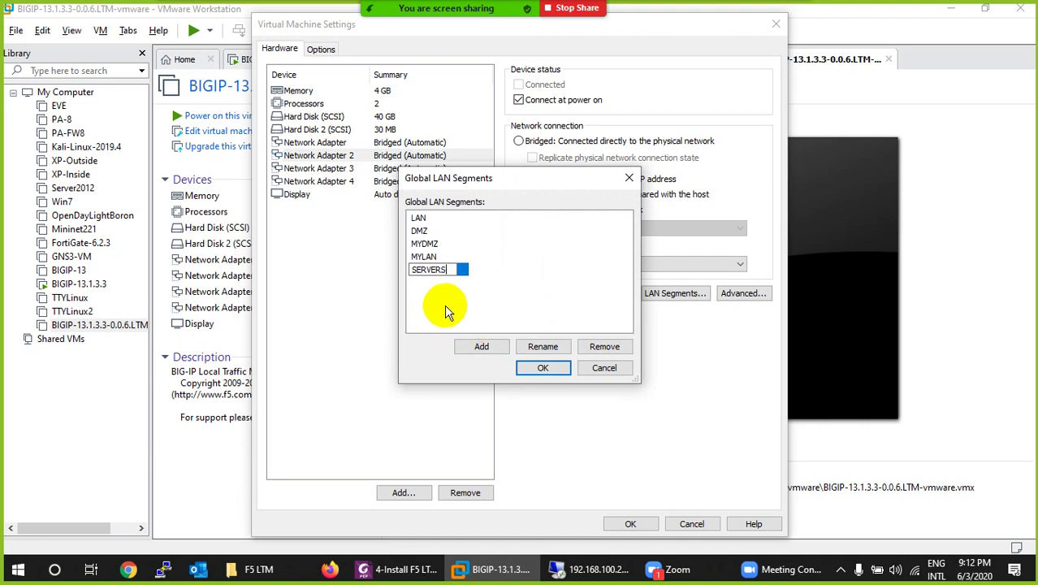
pyautogui.press('Return')
pyautogui.click(543, 368)
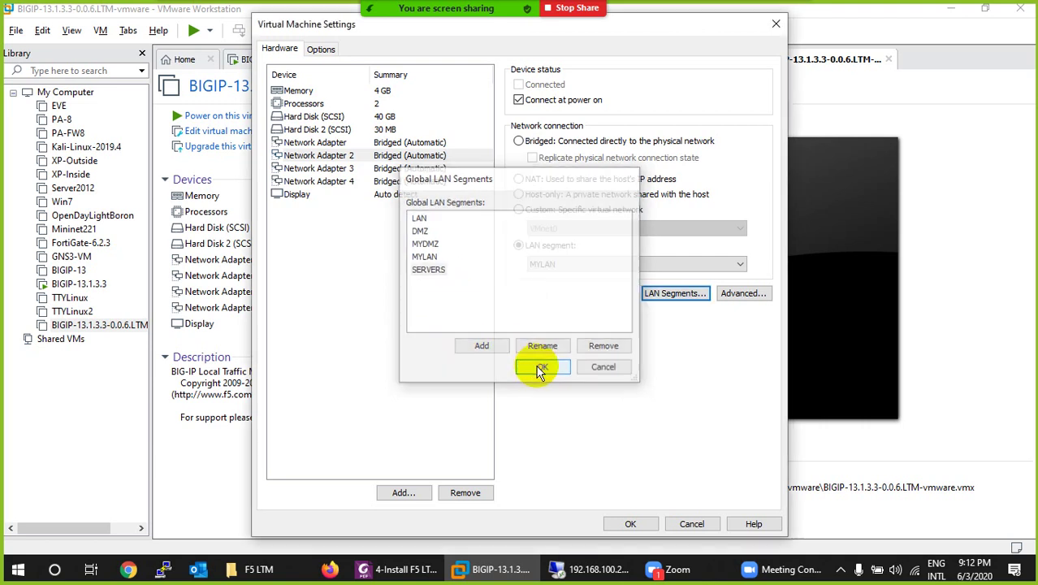
pyautogui.click(584, 264)
pyautogui.click(624, 314)
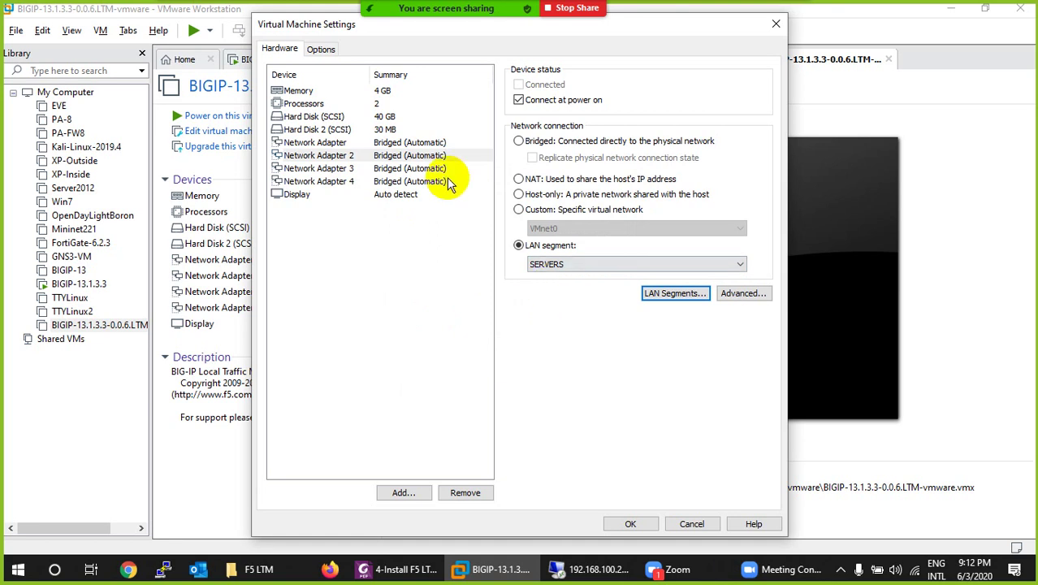
# Step: Set Network Adapter 3's connection to NAT after briefly checking the custom network list
pyautogui.click(409, 158)
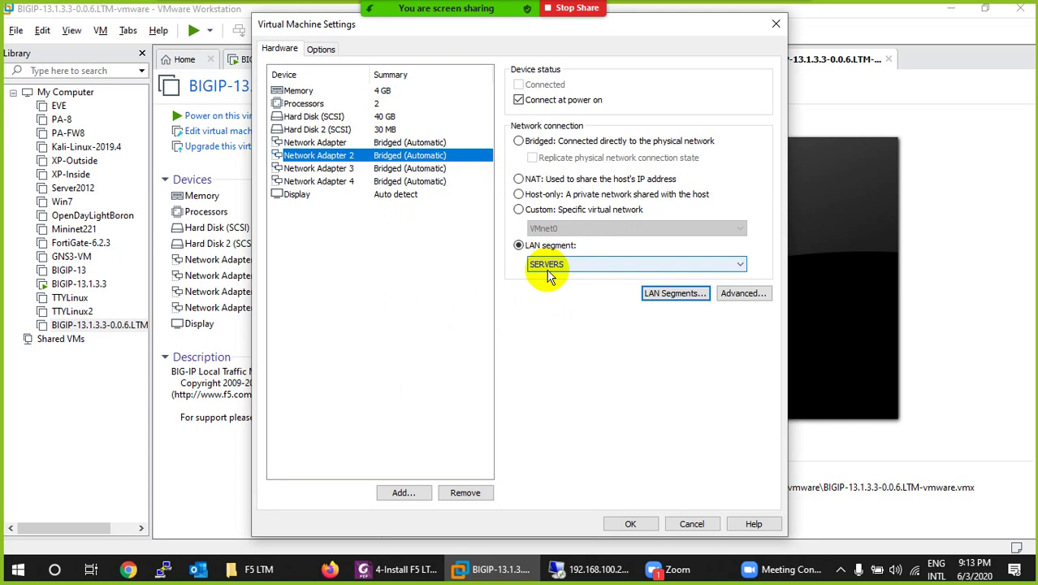
pyautogui.click(413, 170)
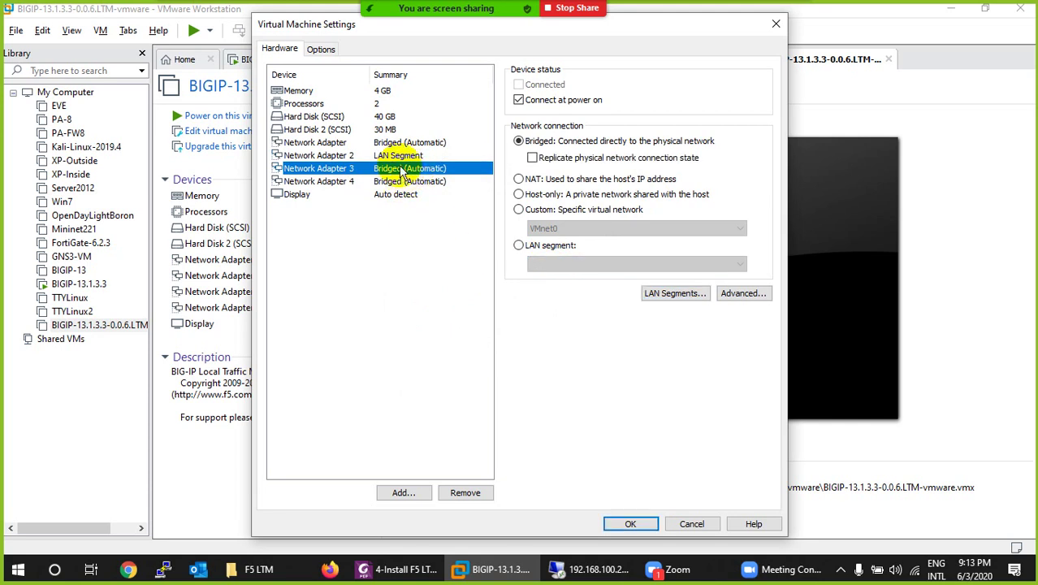
pyautogui.click(395, 157)
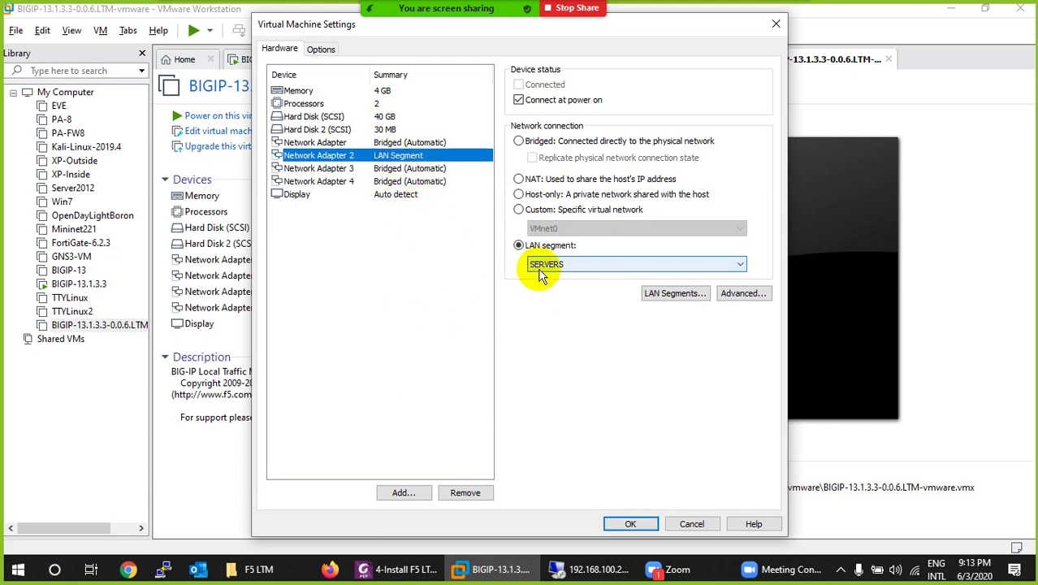
pyautogui.click(406, 169)
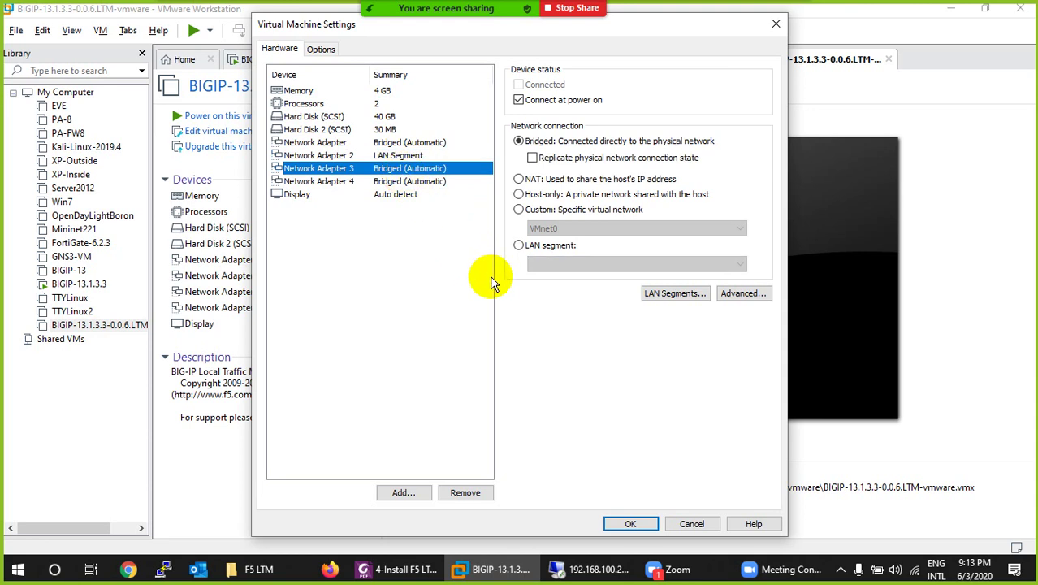
pyautogui.click(551, 182)
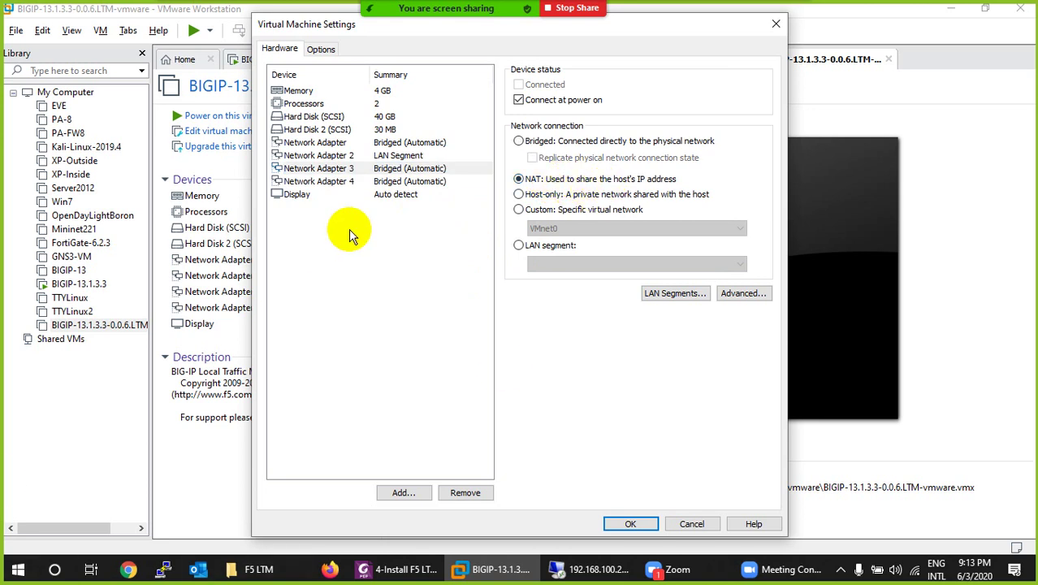
pyautogui.click(532, 211)
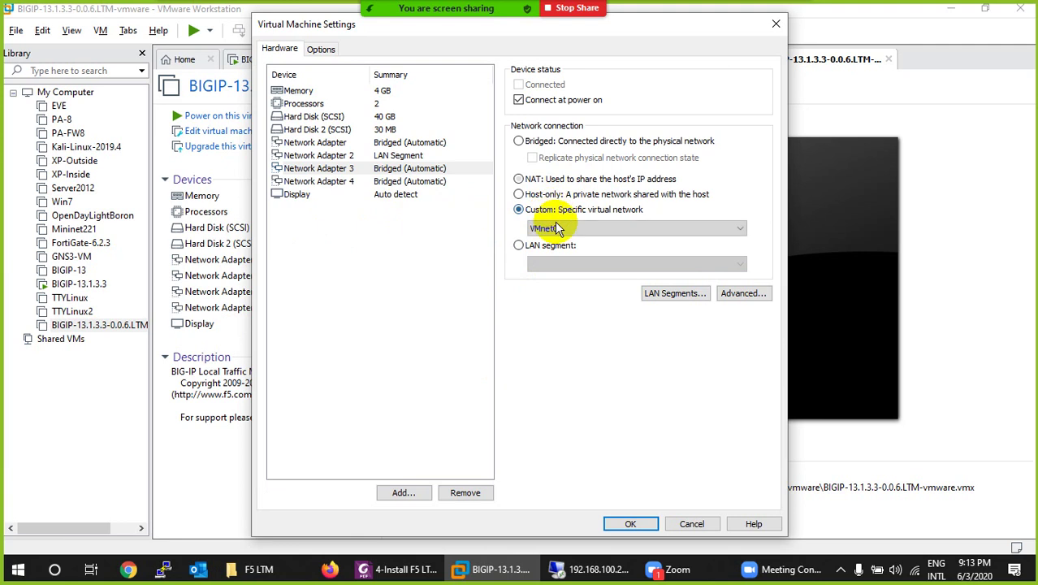
pyautogui.click(544, 228)
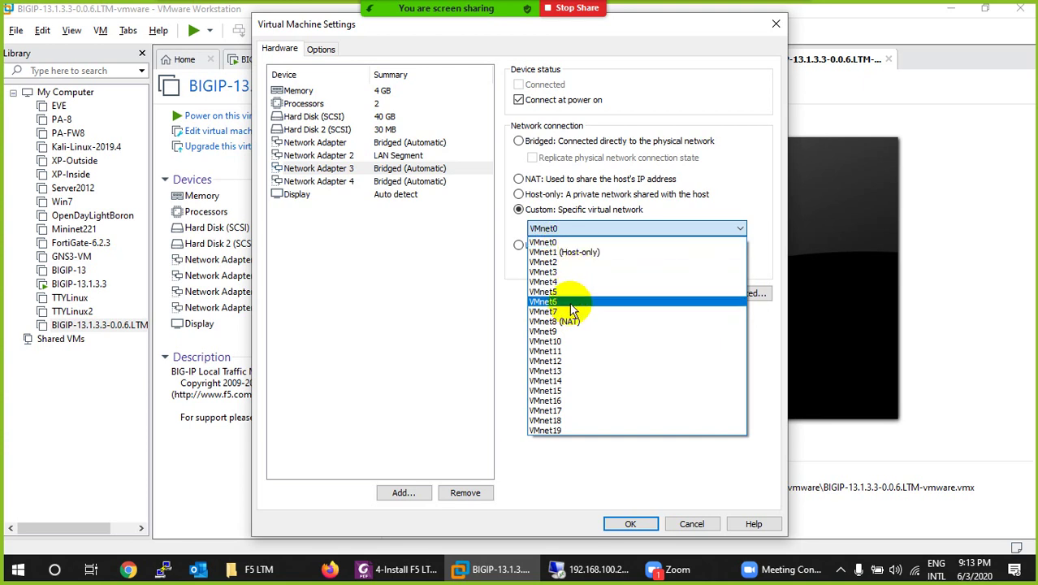
pyautogui.click(429, 265)
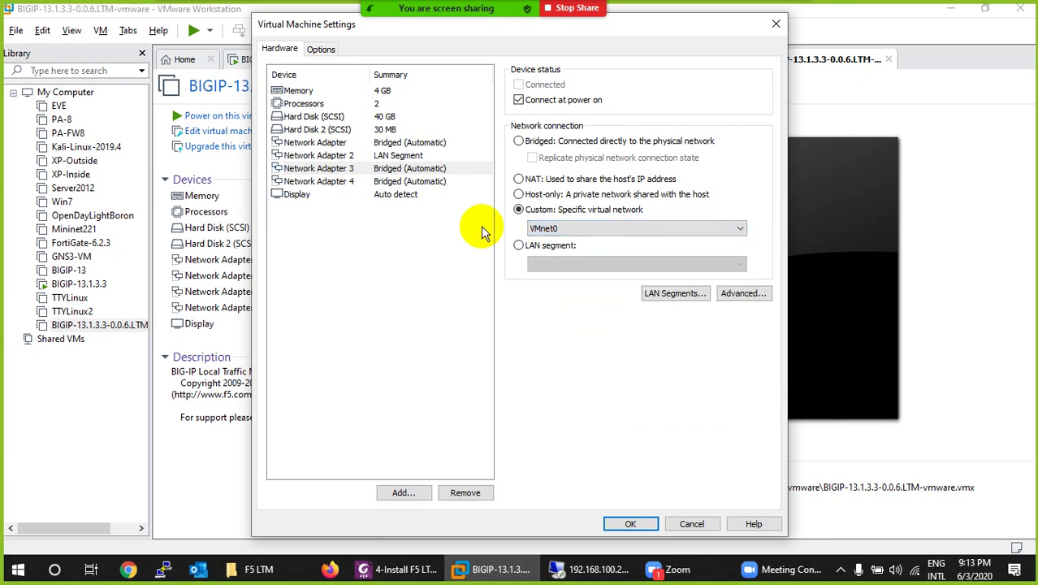
pyautogui.click(528, 179)
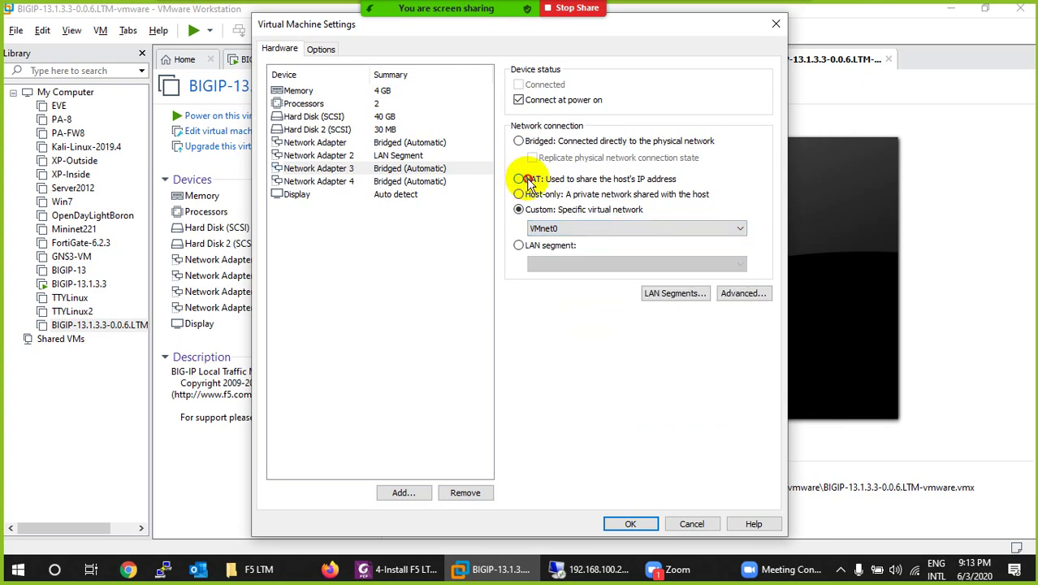
# Step: Set Network Adapter 4's connection to Host-only
pyautogui.click(399, 169)
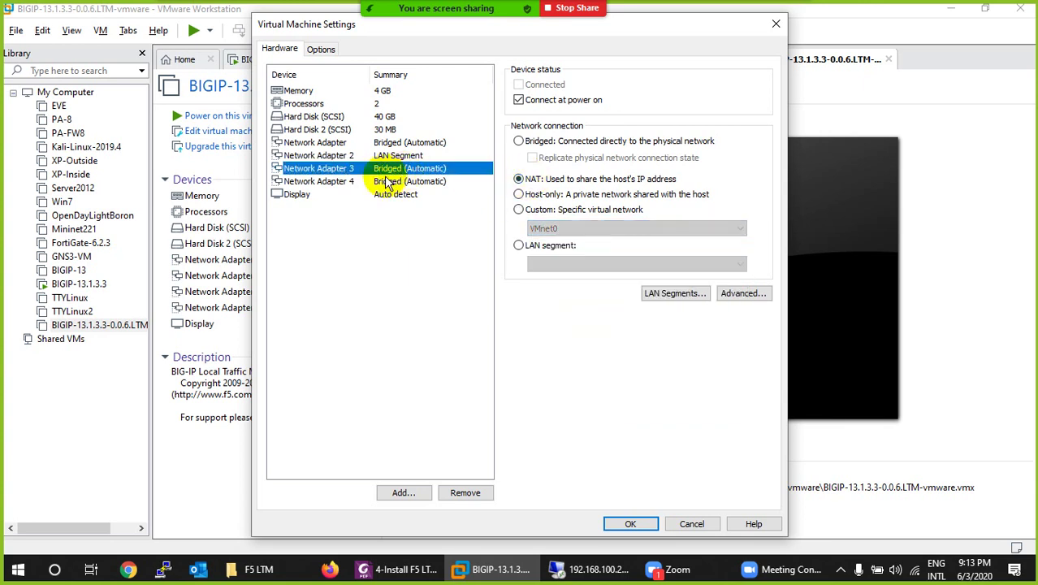
pyautogui.click(389, 183)
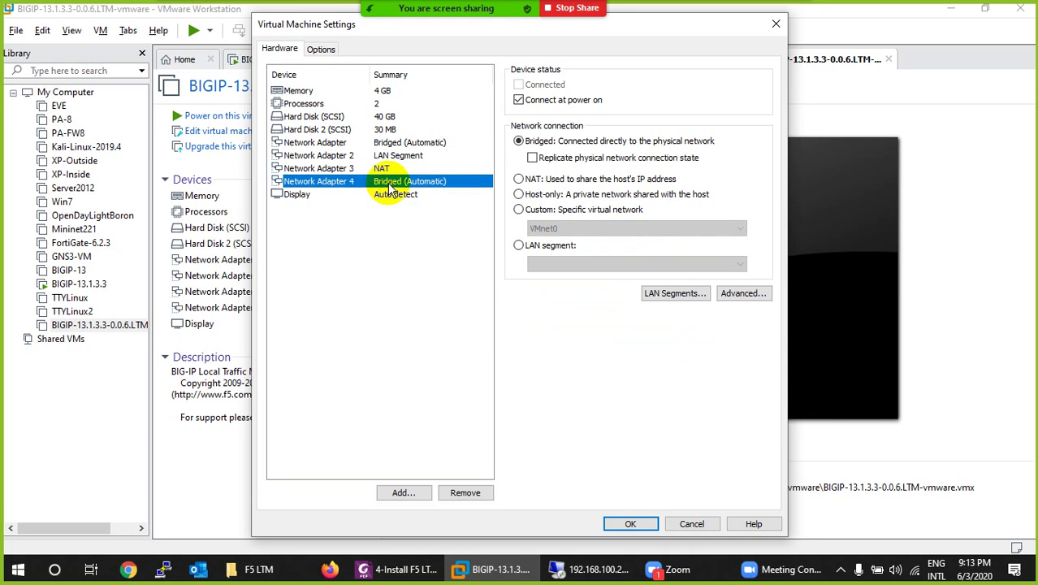
pyautogui.click(518, 195)
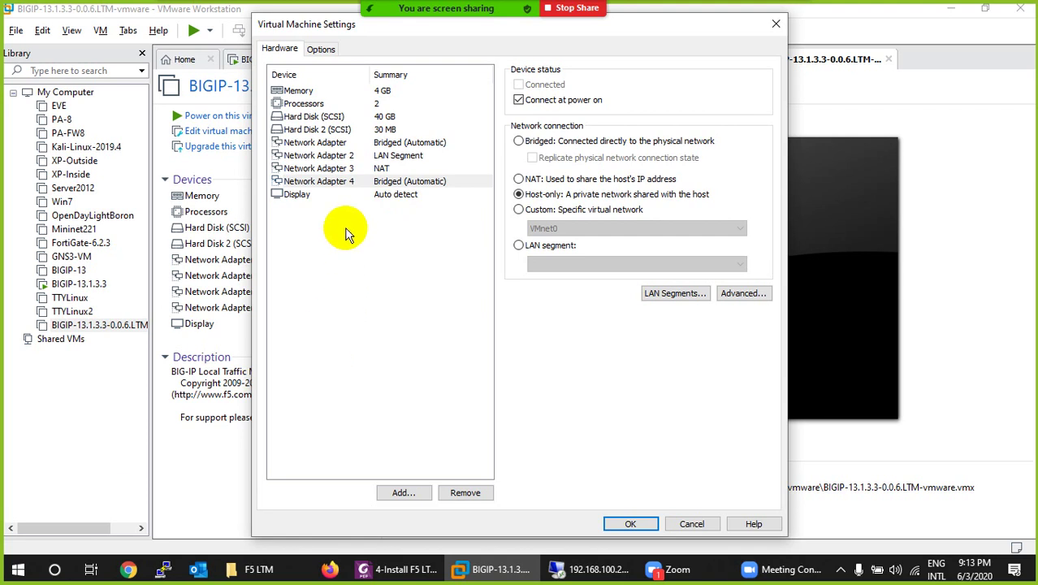
# Step: Review the adapters and save the virtual machine settings with OK
pyautogui.click(324, 182)
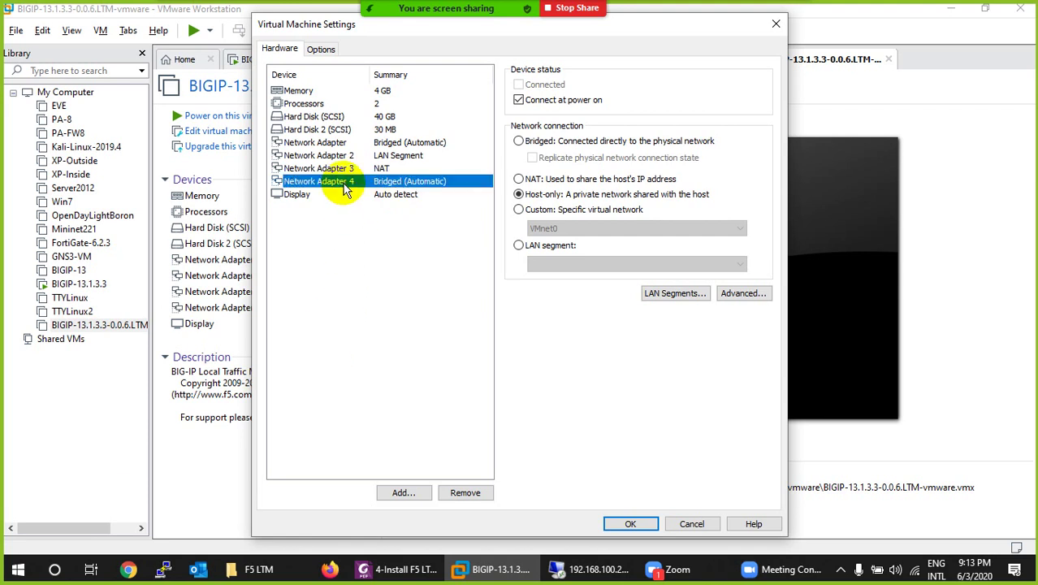
pyautogui.click(331, 144)
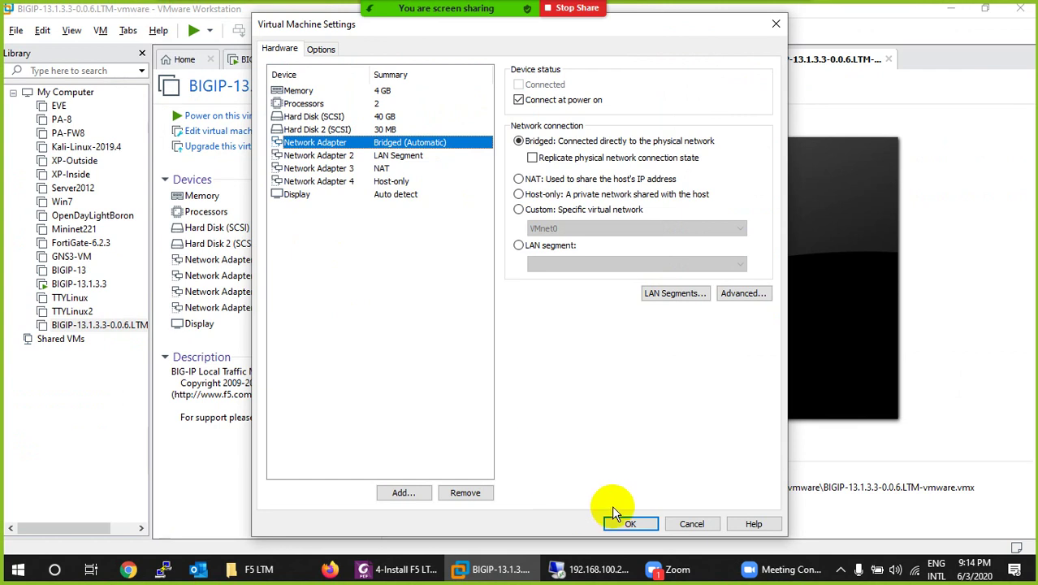
pyautogui.click(631, 523)
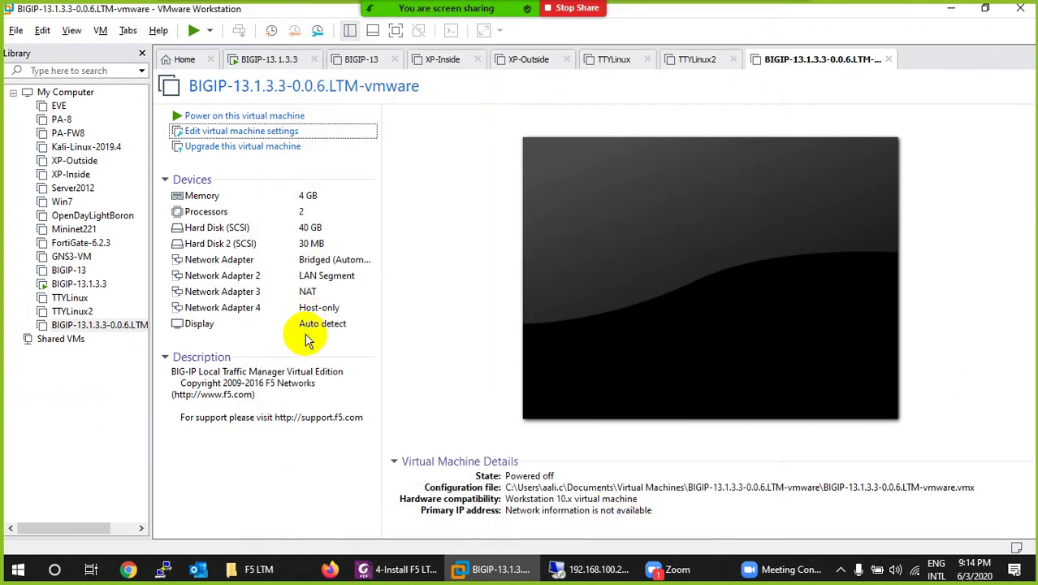
# Step: Power on the BIG-IP VM and press Enter at GRUB to boot BIG-IP 13.1.3.3
pyautogui.click(244, 120)
pyautogui.click(369, 258)
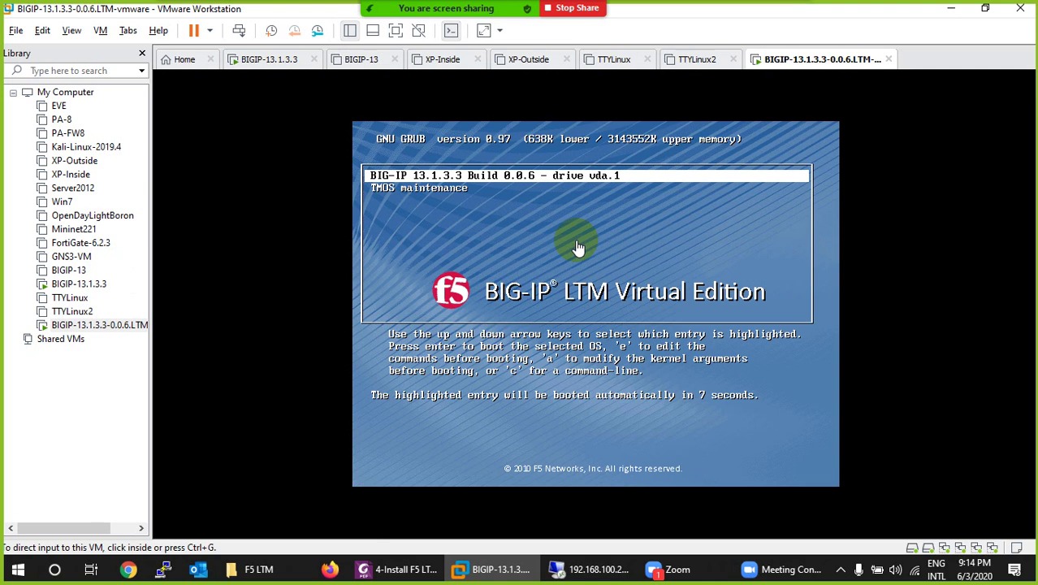
pyautogui.click(575, 213)
pyautogui.press('Return')
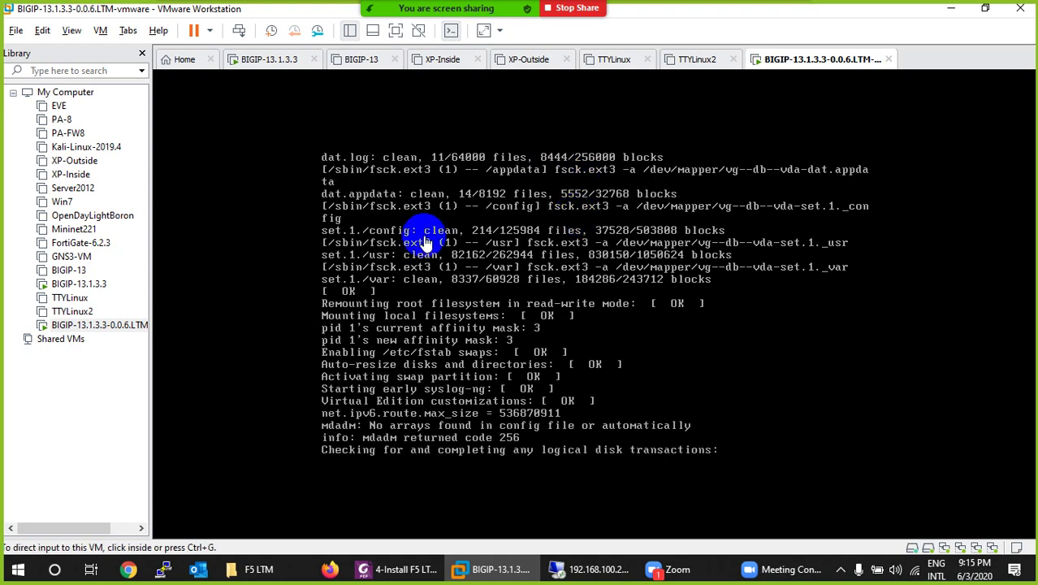
# Step: Launch Windows Calculator by searching 'cal' from the Start menu
pyautogui.click(13, 573)
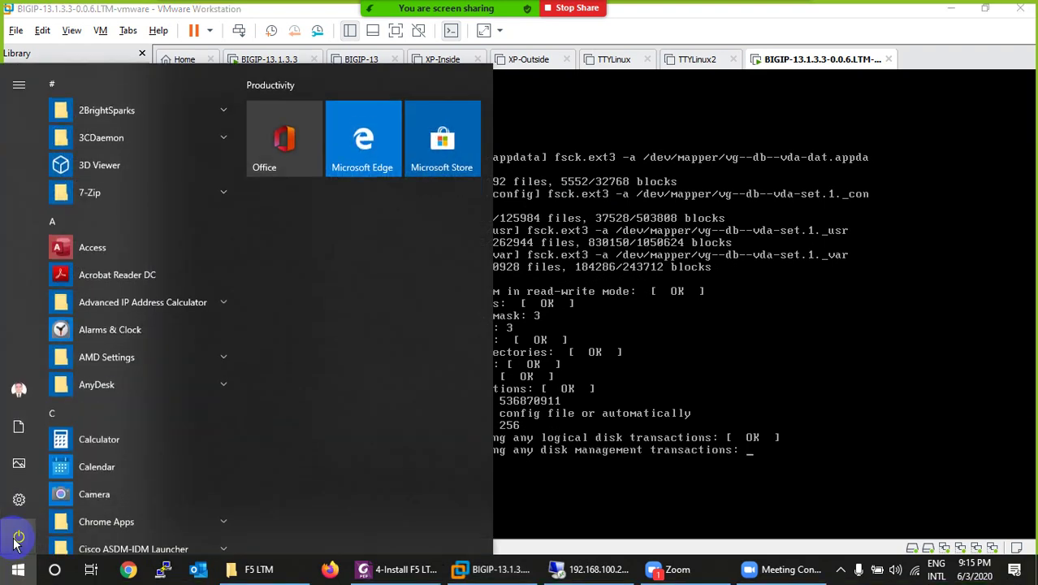
pyautogui.write('cla')
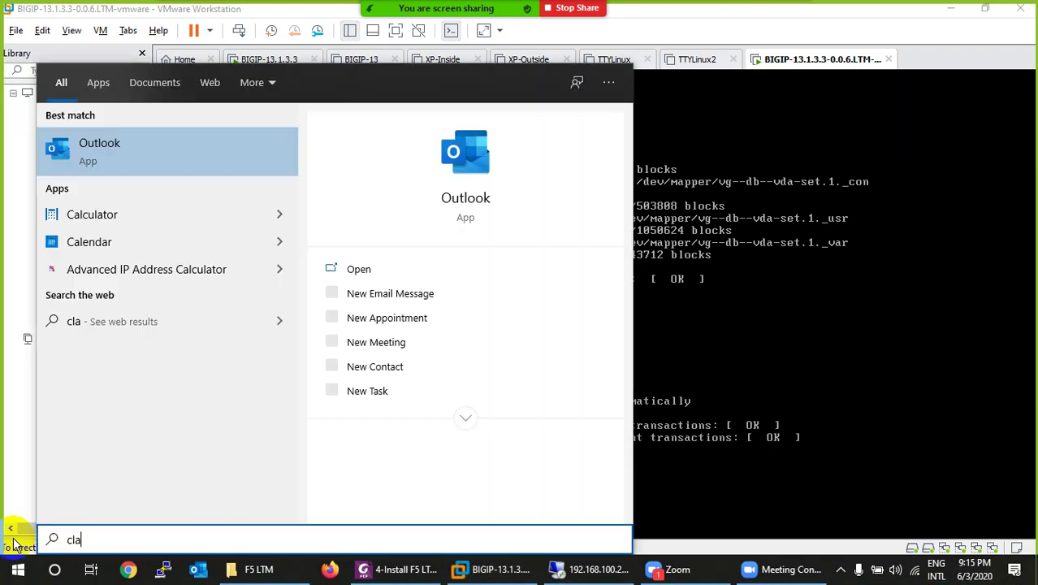
pyautogui.press('BackSpace')
pyautogui.press('BackSpace')
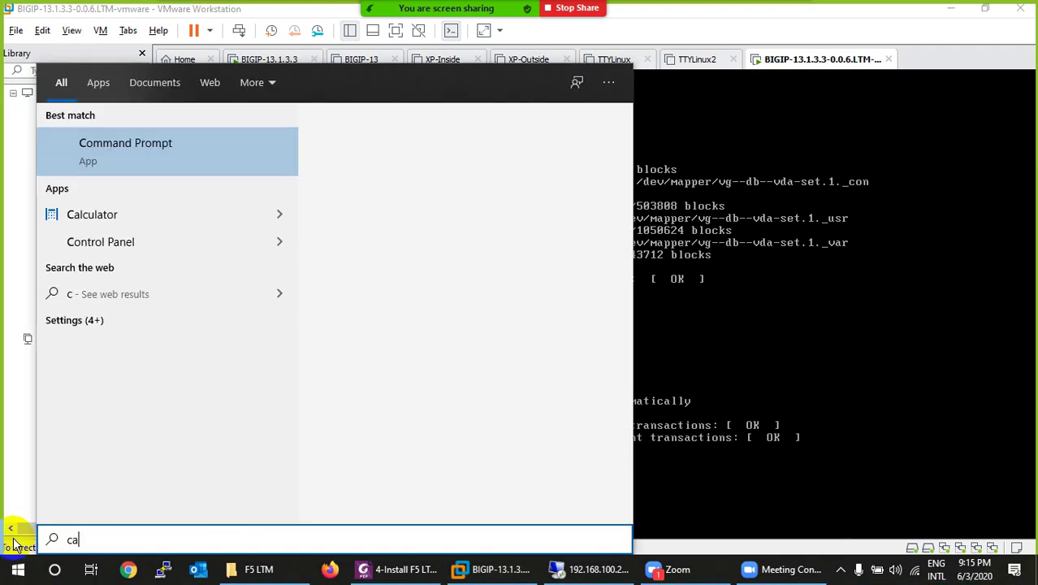
pyautogui.write('al')
pyautogui.press('Return')
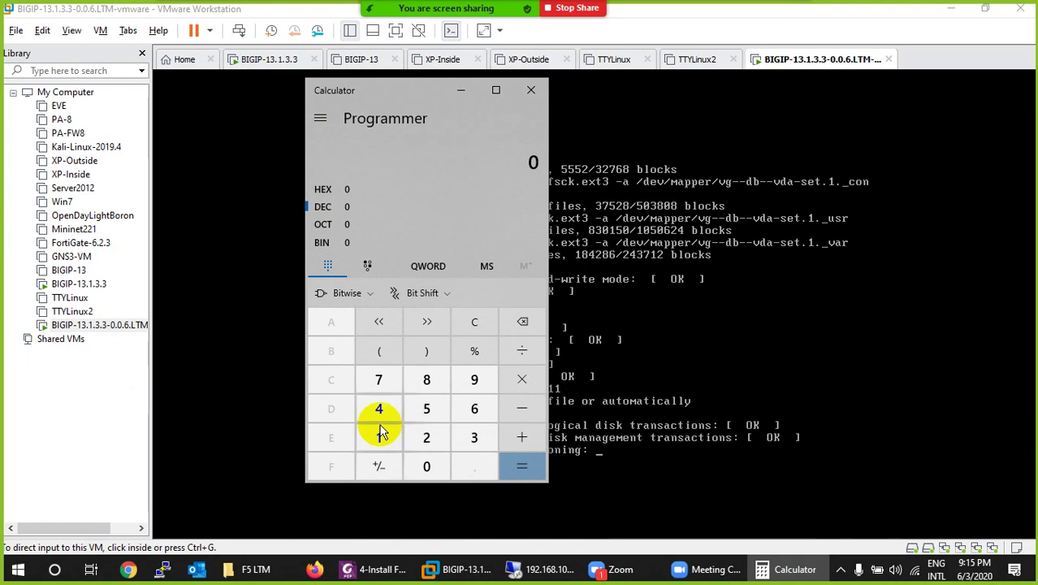
# Step: Enter 245, read it as hex F5 and decimal 245, then return to HEX
pyautogui.click(419, 438)
pyautogui.click(378, 410)
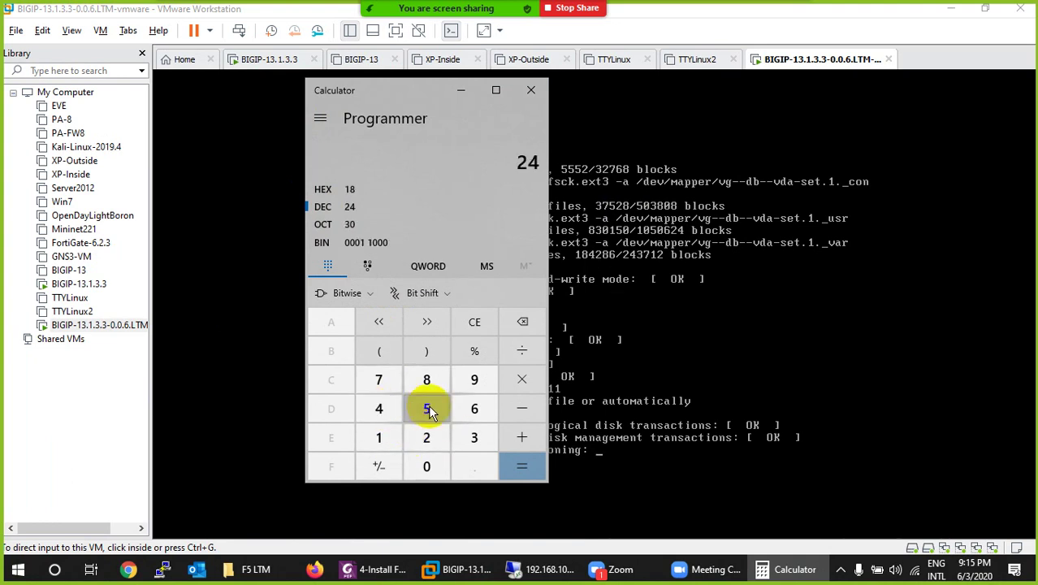
pyautogui.click(427, 408)
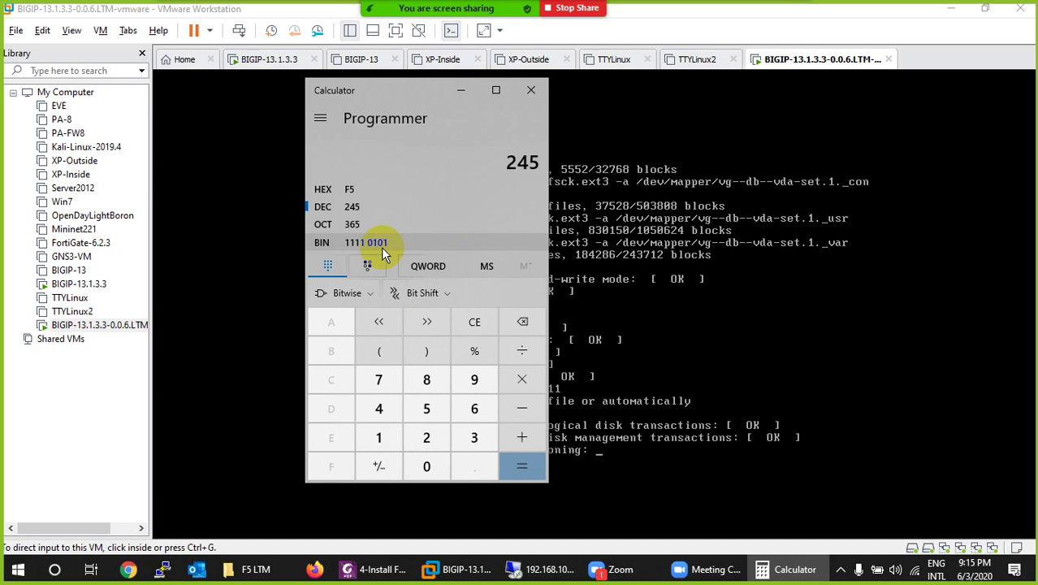
pyautogui.click(349, 192)
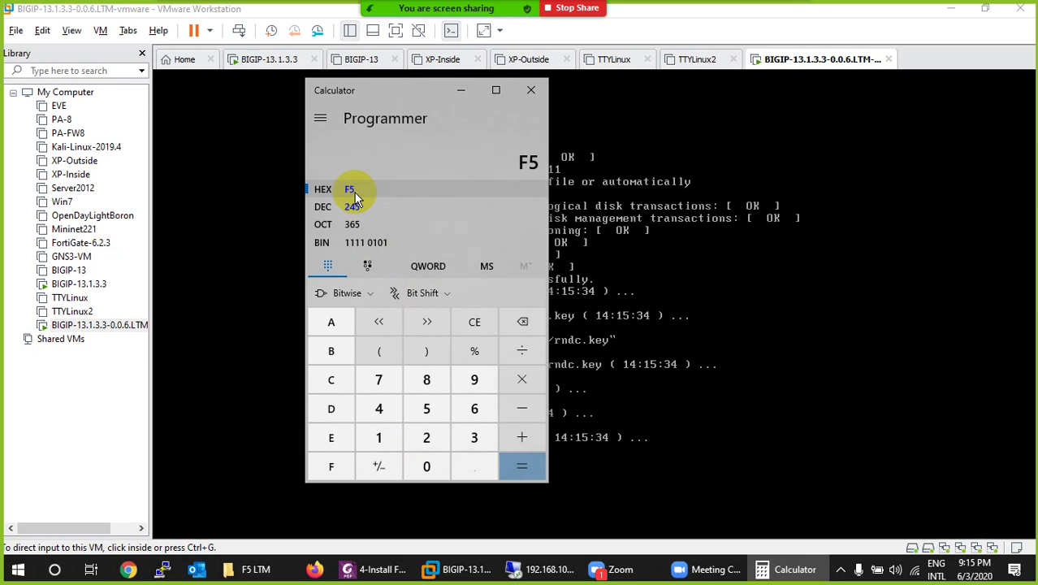
pyautogui.click(357, 209)
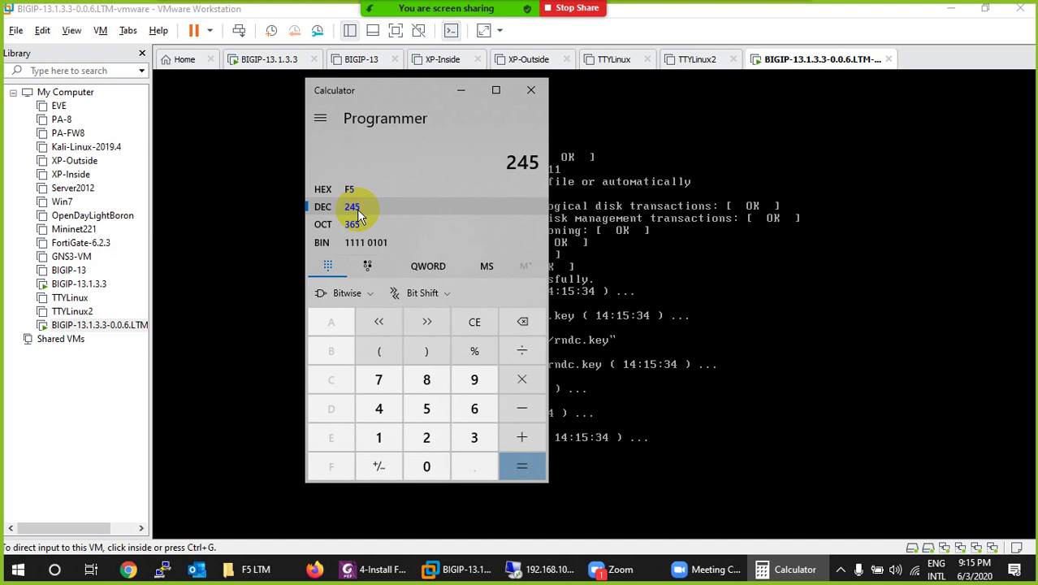
pyautogui.moveTo(505, 167); pyautogui.dragTo(532, 165)
pyautogui.click(453, 205)
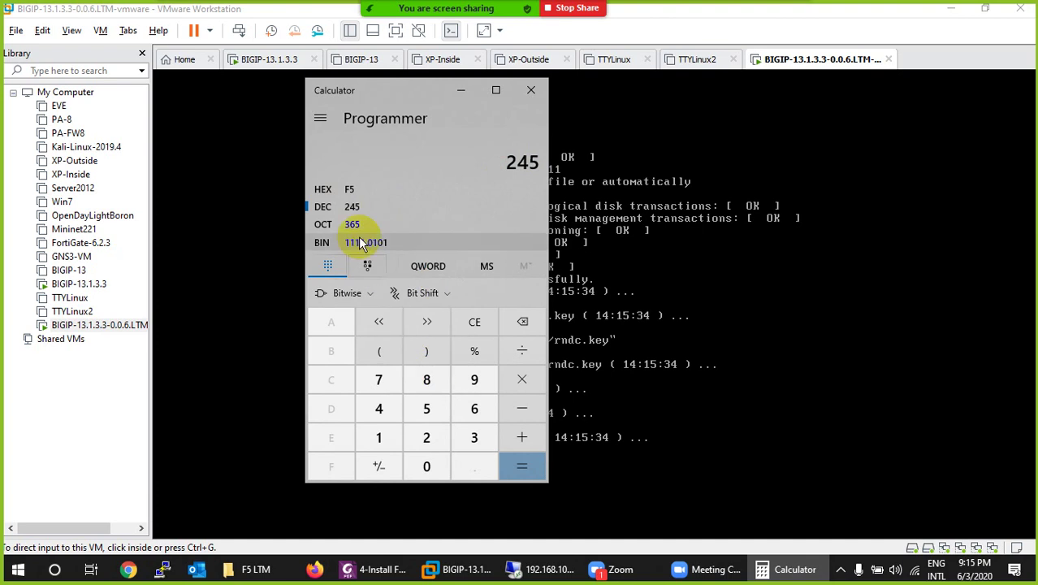
pyautogui.click(331, 195)
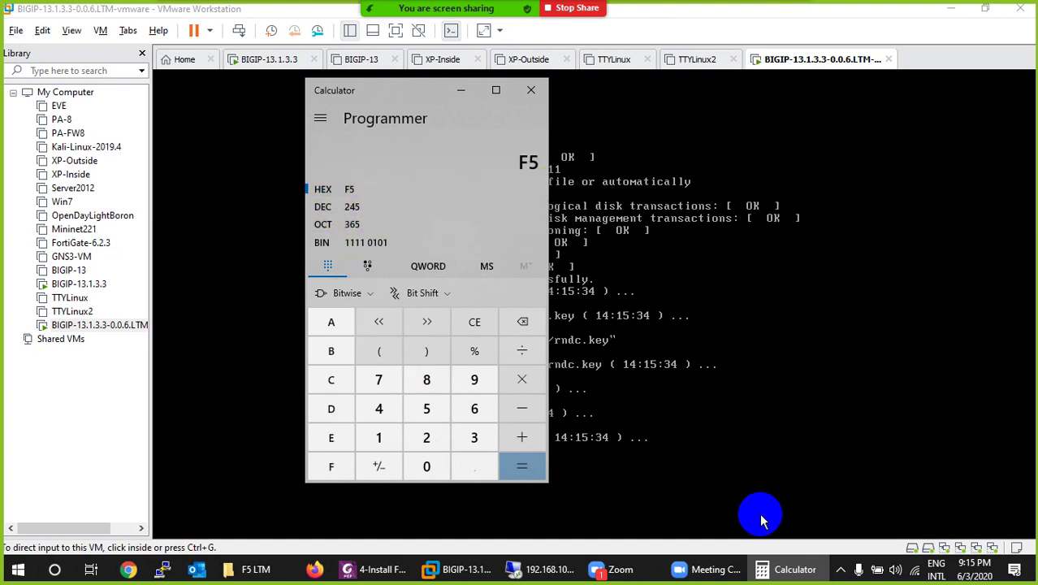
# Step: Minimize Calculator to watch the BIG-IP boot output, then open the Edit menu
pyautogui.click(773, 573)
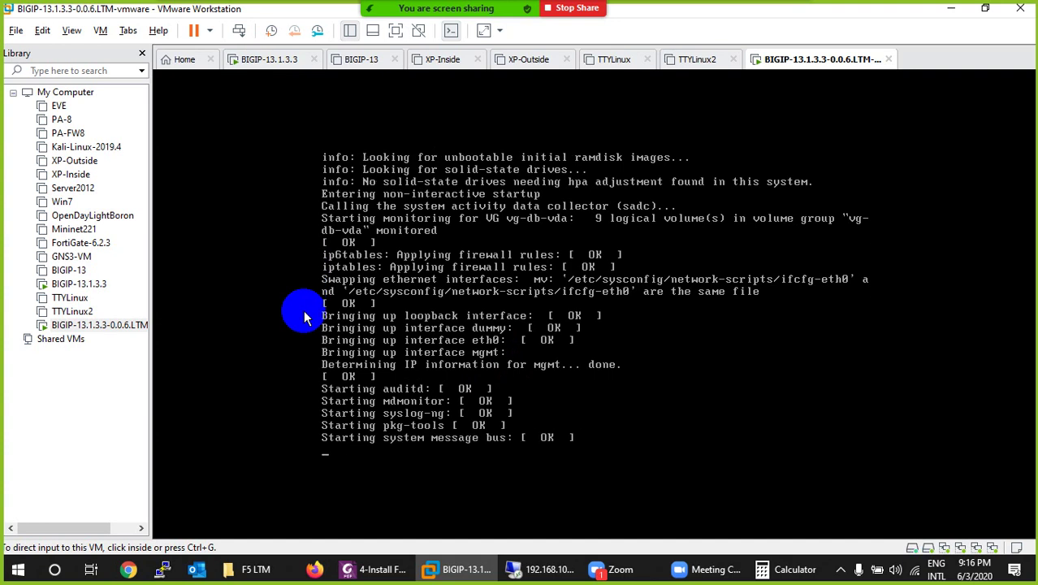
pyautogui.click(43, 30)
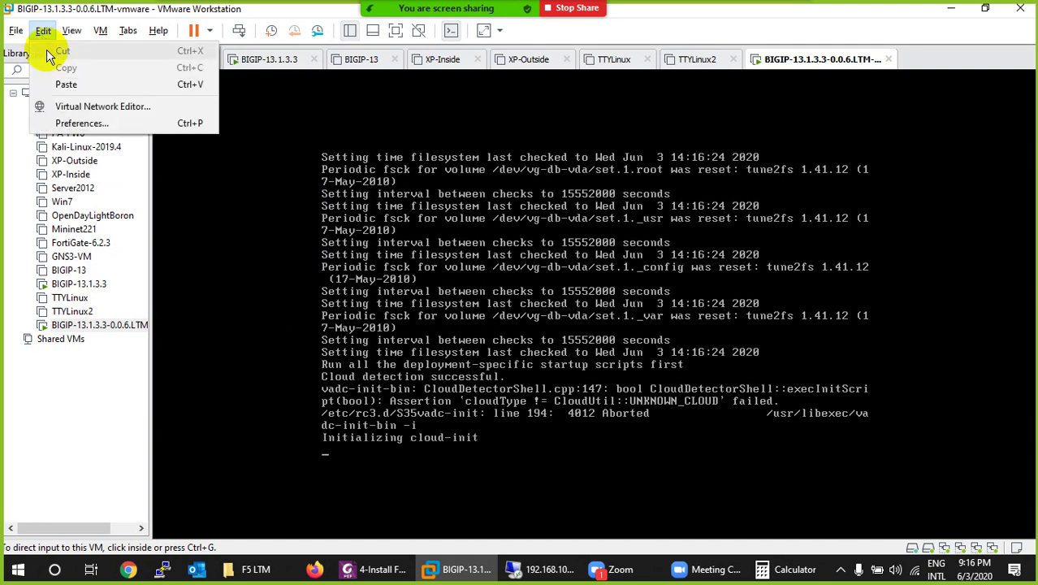
# Step: Check that VMnet0 bridges to the Intel Dual Band Wireless-AC 3165 adapter, then cancel
pyautogui.click(79, 110)
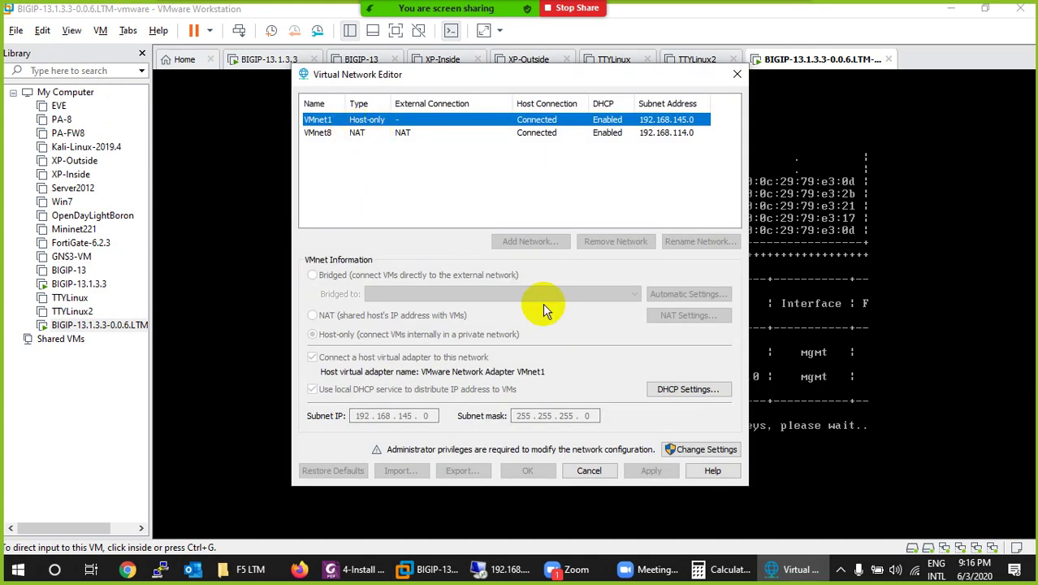
pyautogui.click(696, 453)
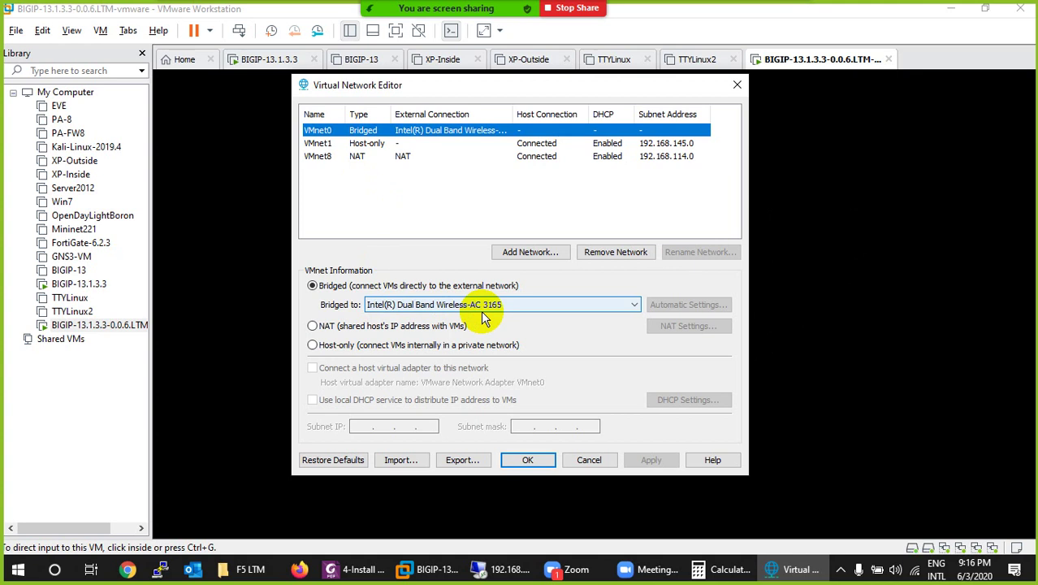
pyautogui.click(483, 314)
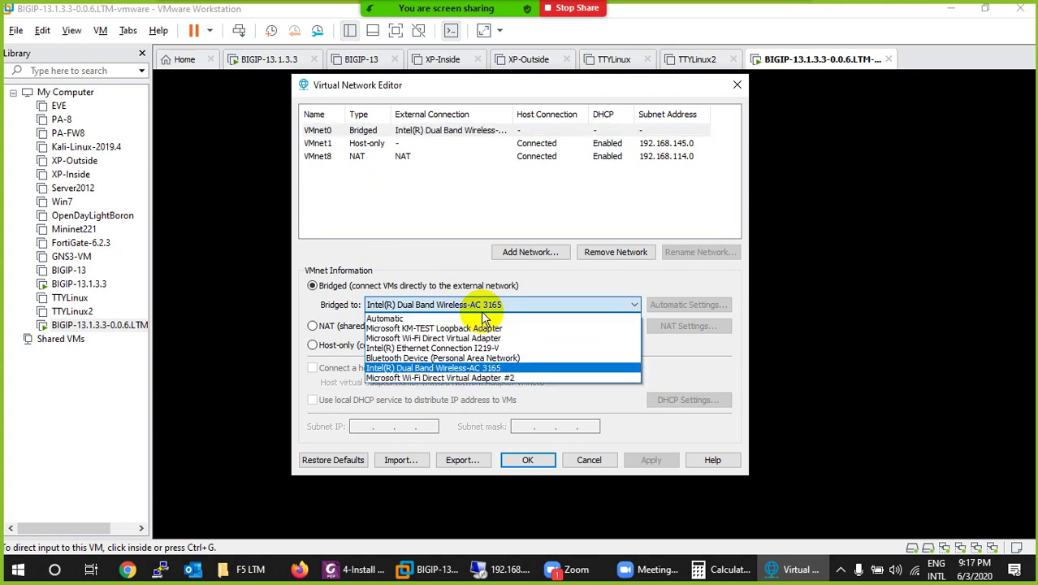
pyautogui.click(444, 260)
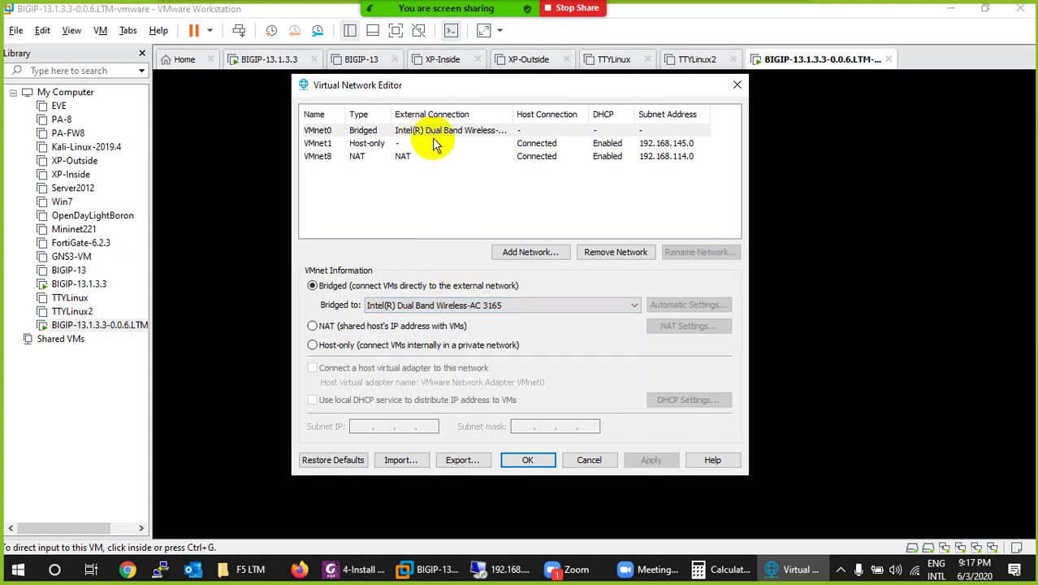
pyautogui.click(589, 457)
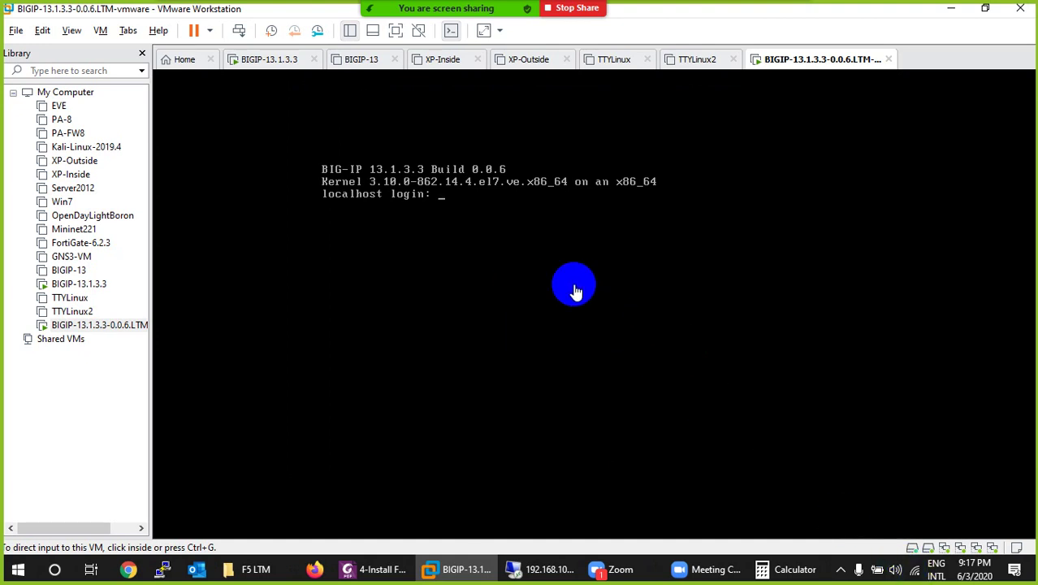
# Step: Enter the username root at the BIG-IP localhost login prompt
pyautogui.click(520, 230)
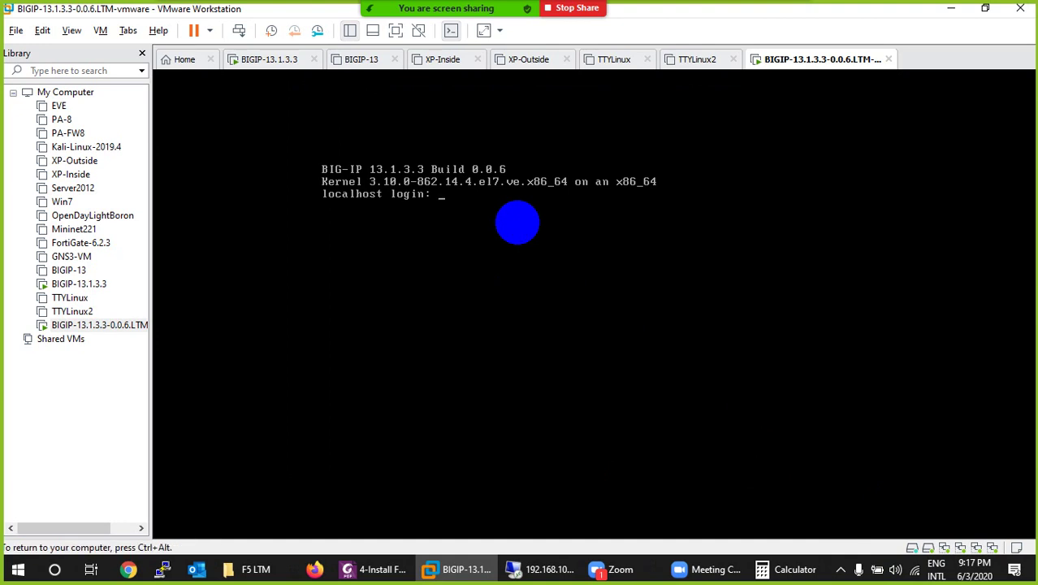
pyautogui.write('root')
pyautogui.press('Return')
pyautogui.press('Return')
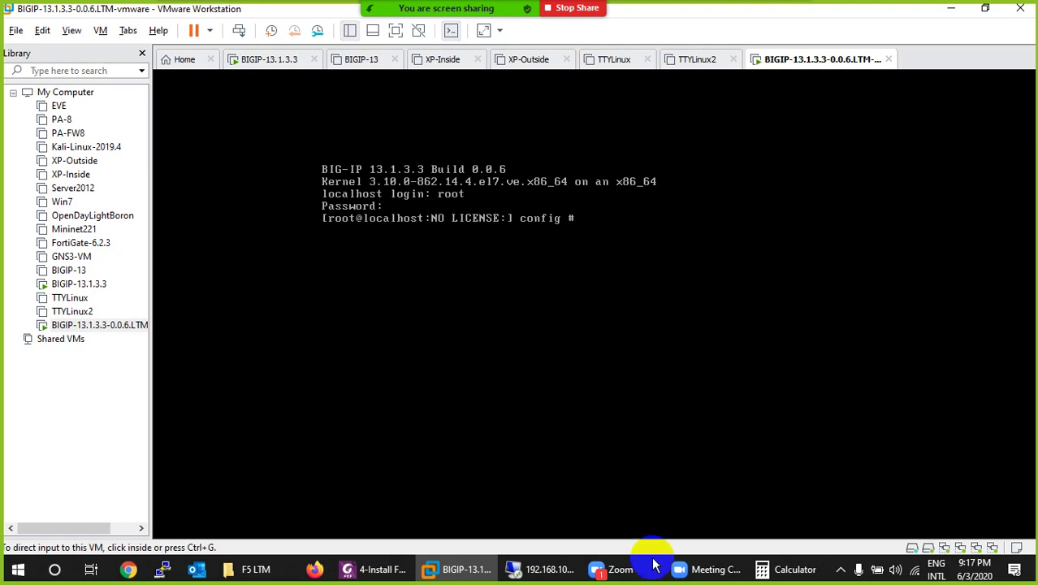
# Step: Find the default root password on page 4 of the F5 install guide, then return to VMware
pyautogui.click(404, 573)
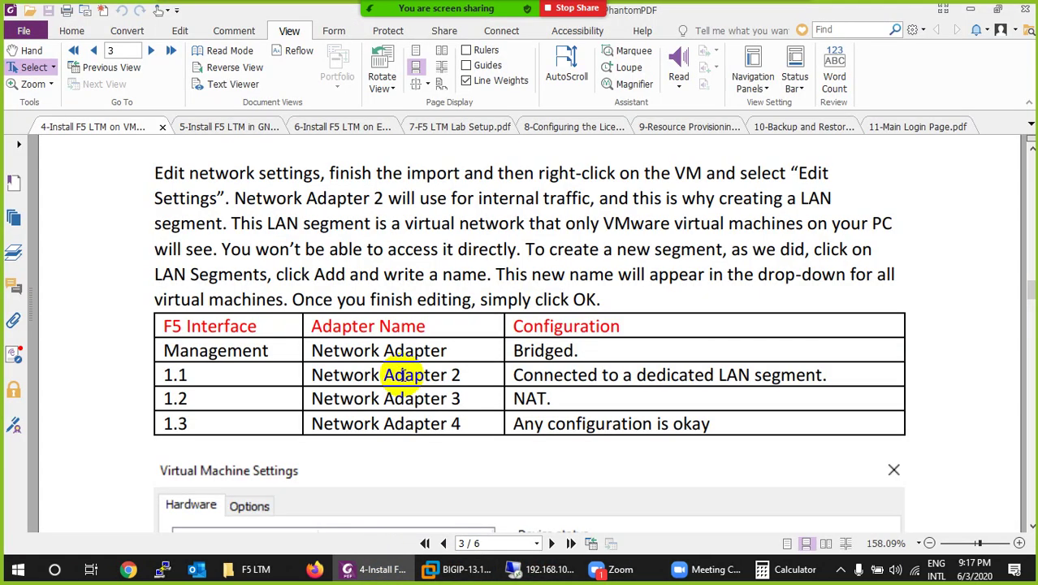
pyautogui.scroll(-10, 398, 406)
pyautogui.scroll(-15, 402, 375)
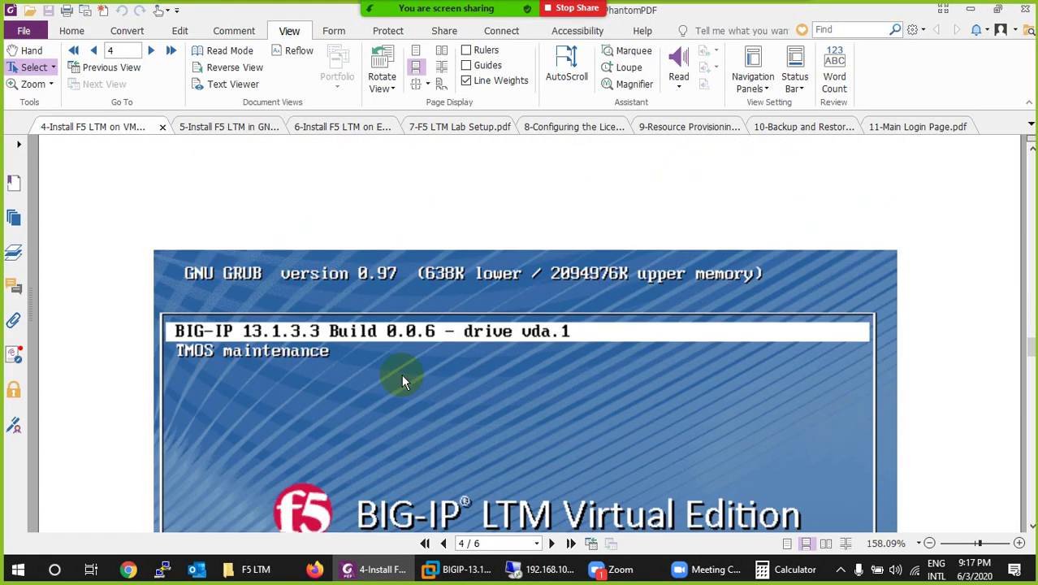
pyautogui.scroll(-3, 401, 378)
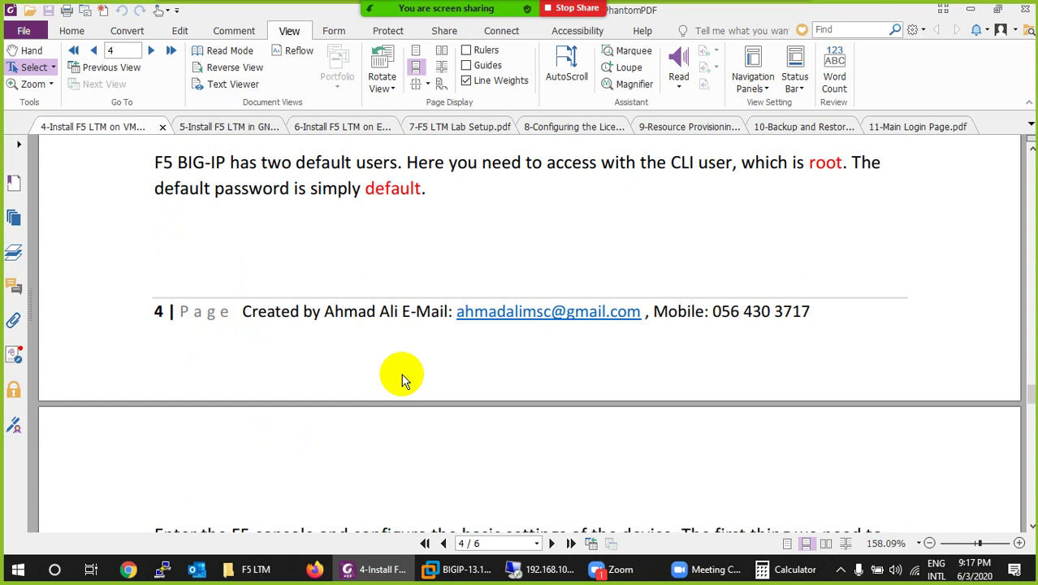
pyautogui.doubleClick(394, 188)
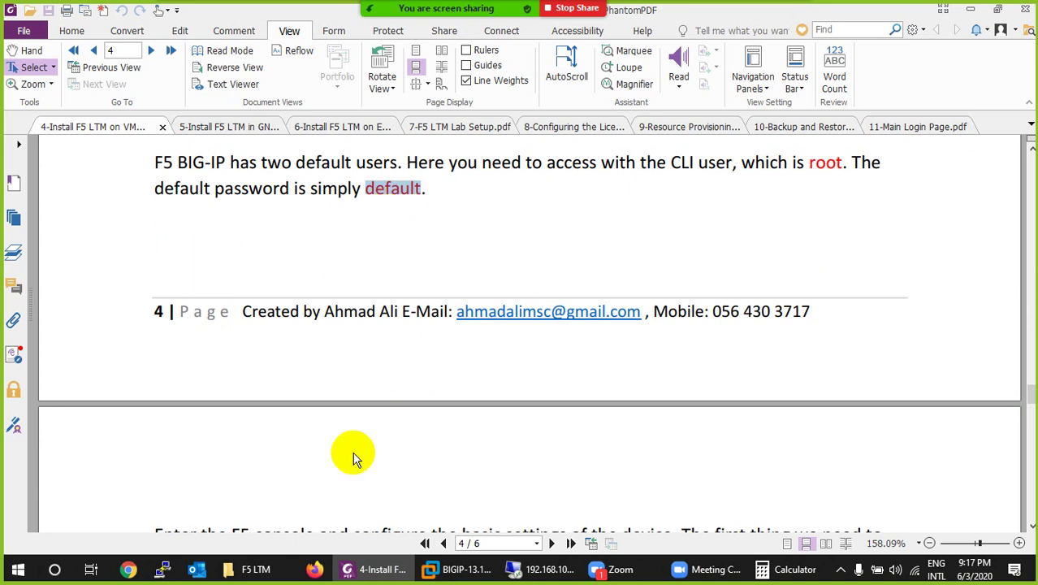
pyautogui.click(365, 575)
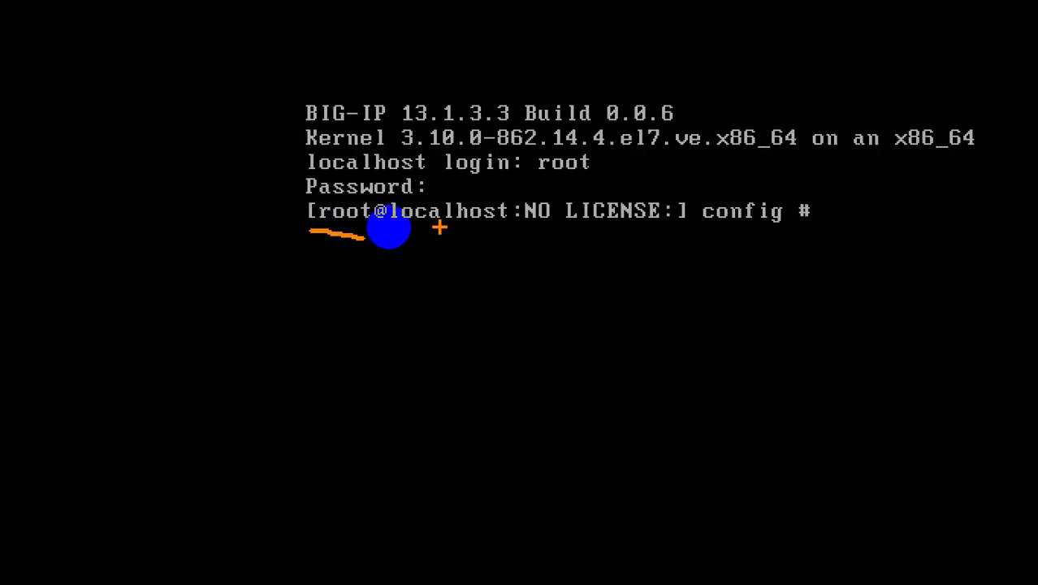
# Step: Annotate the root prompt on screen, marking its NO LICENSE status
pyautogui.moveTo(439, 229); pyautogui.dragTo(467, 266)
pyautogui.moveTo(475, 237)
pyautogui.mouseDown()
pyautogui.moveTo(475, 266)
pyautogui.moveTo(442, 277)
pyautogui.mouseUp()
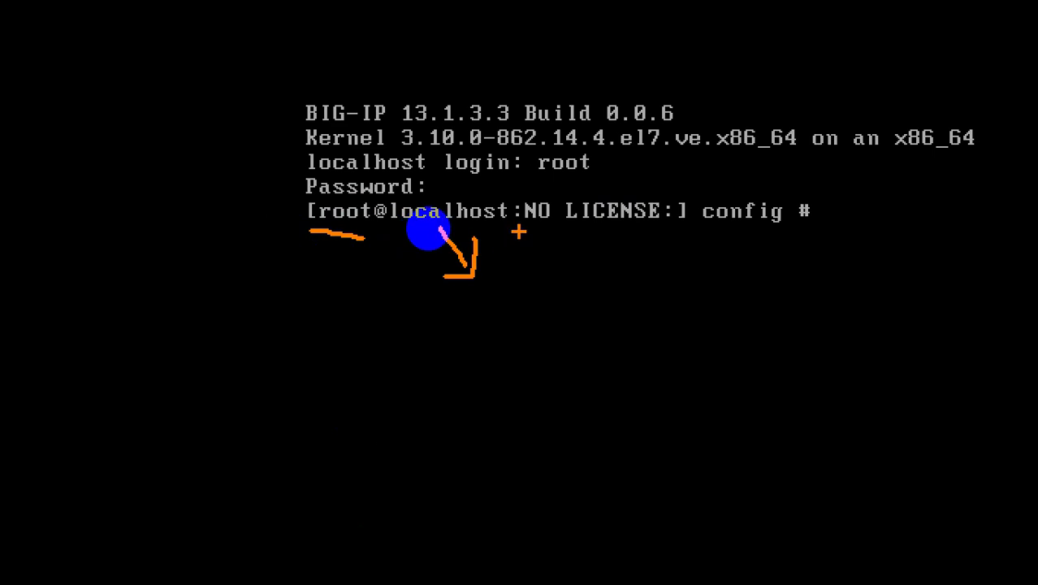
pyautogui.moveTo(522, 233); pyautogui.dragTo(672, 235)
pyautogui.moveTo(603, 238)
pyautogui.mouseDown()
pyautogui.moveTo(626, 292)
pyautogui.moveTo(616, 311)
pyautogui.mouseUp()
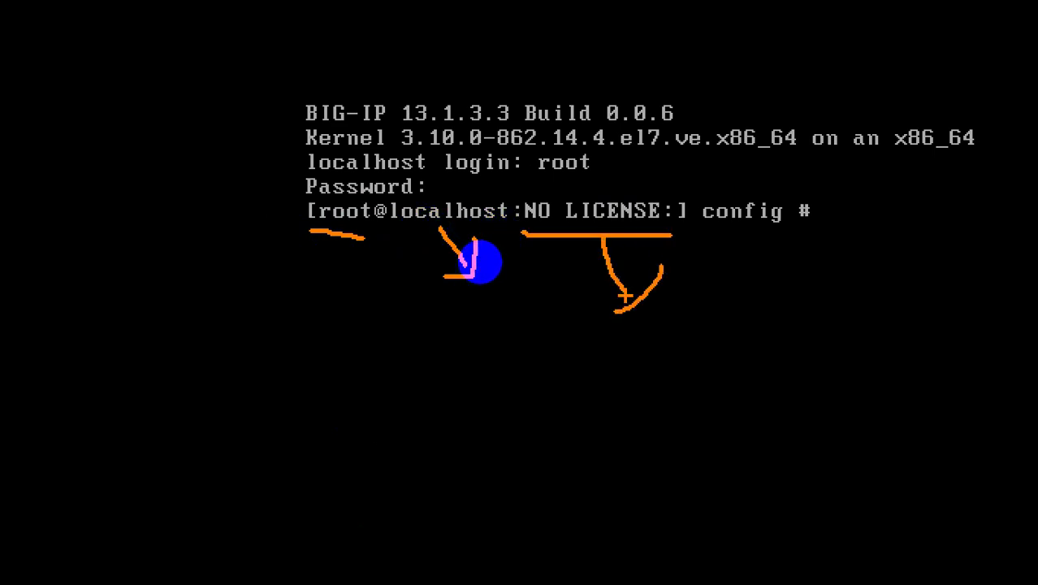
pyautogui.moveTo(698, 183)
pyautogui.mouseDown()
pyautogui.moveTo(747, 177)
pyautogui.moveTo(832, 215)
pyautogui.moveTo(737, 239)
pyautogui.moveTo(697, 184)
pyautogui.mouseUp()
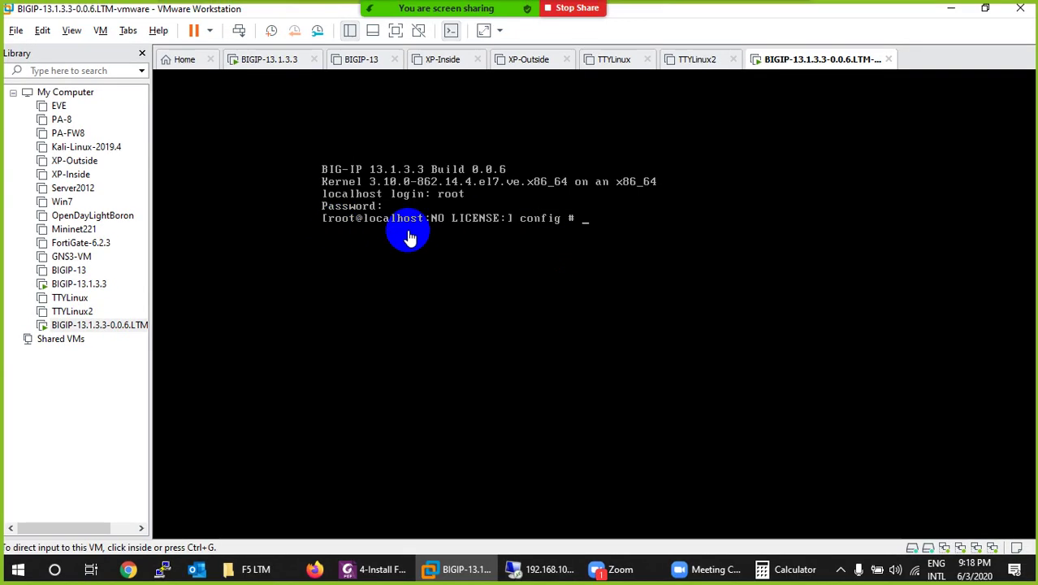
# Step: Run ifconfig mgmt to show the mgmt address, then release control to the host
pyautogui.write('i')
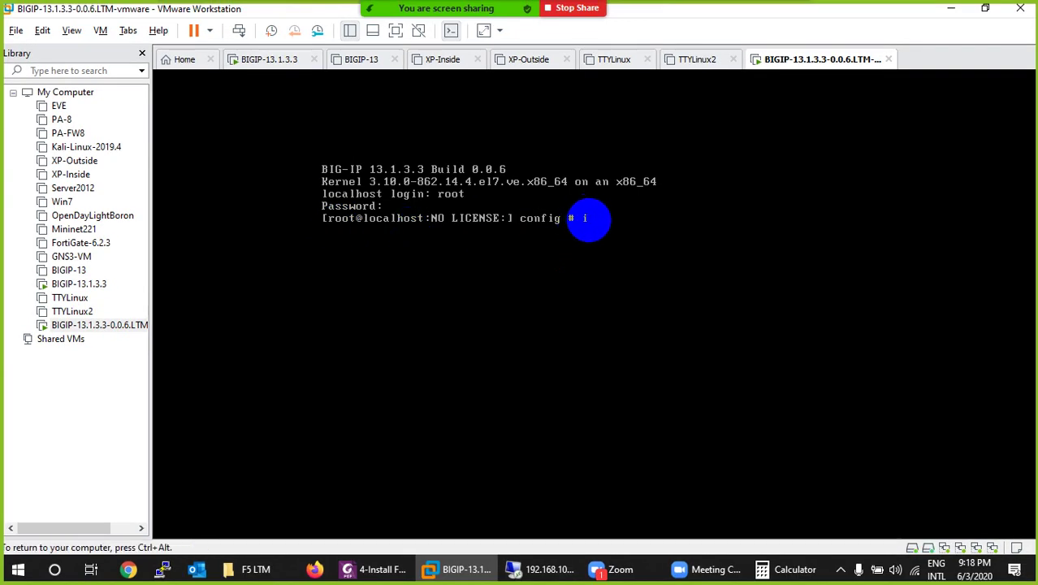
pyautogui.write('fconfig mgmt')
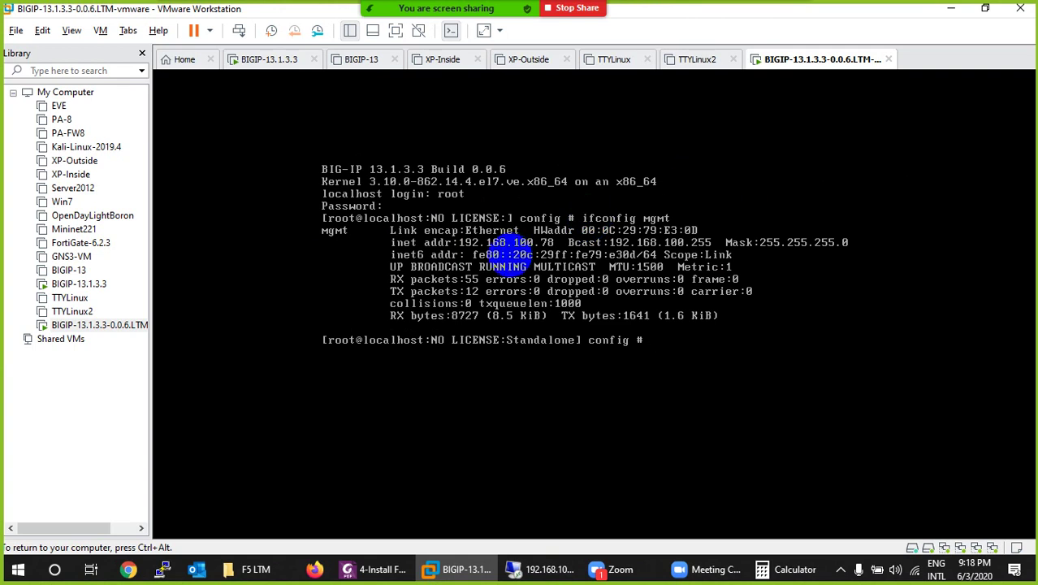
pyautogui.hotkey('ctrl', 'alt')
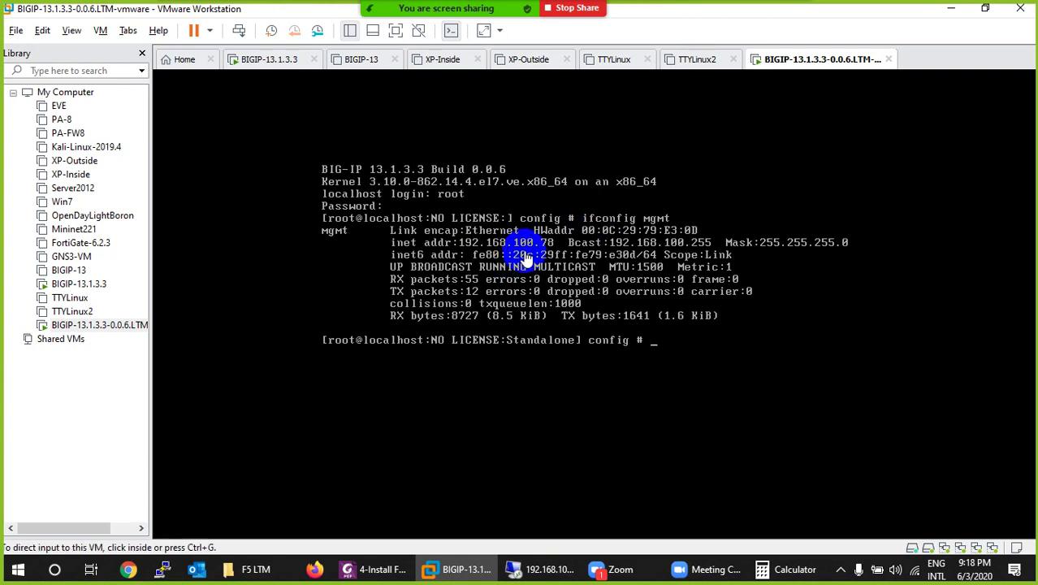
pyautogui.rightClick(913, 570)
# Step: Open the Wi-Fi adapter's connection details showing IPv4 address 192.168.100.15
pyautogui.click(916, 549)
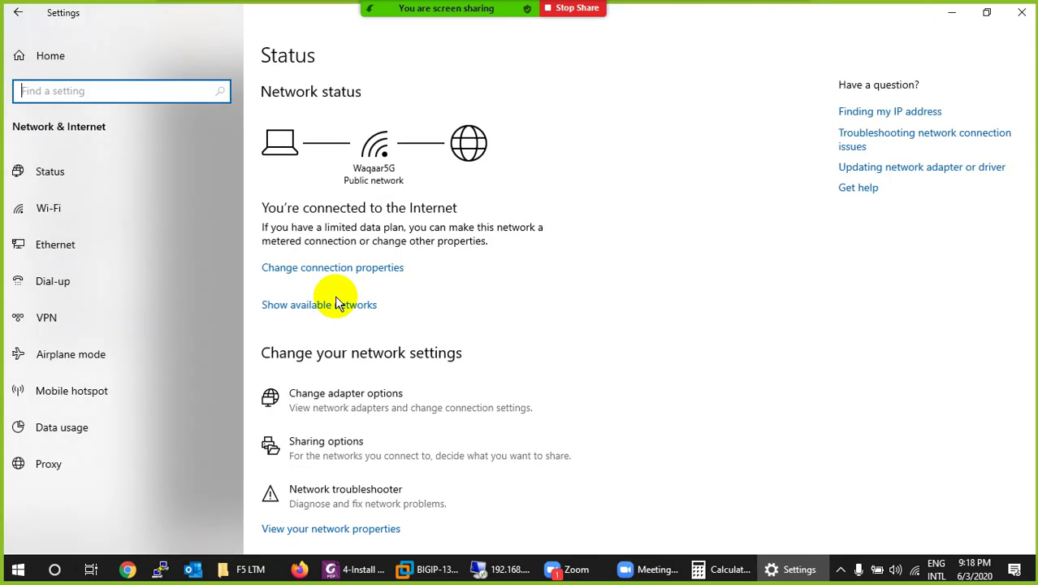
pyautogui.click(333, 403)
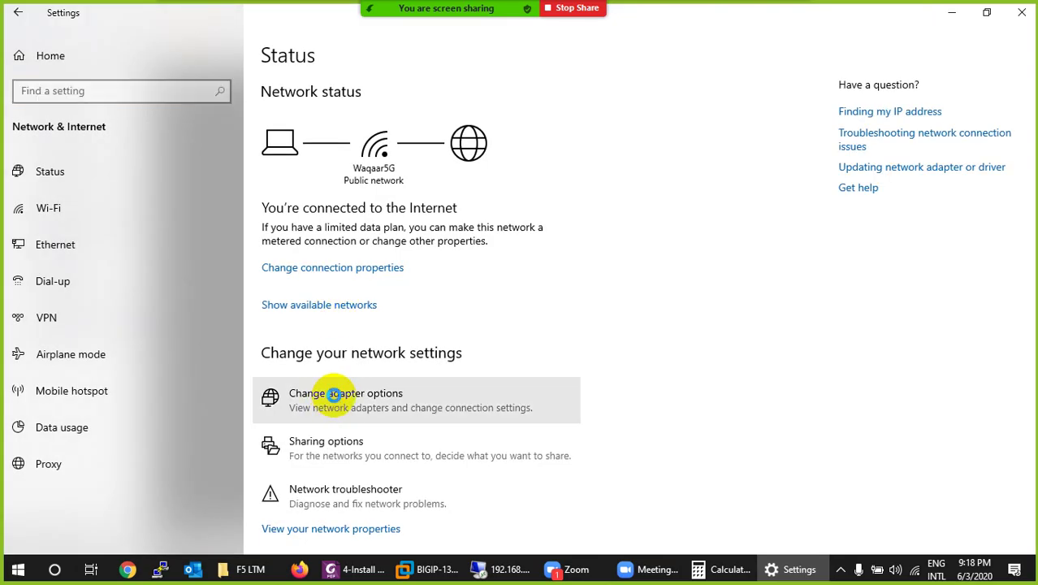
pyautogui.doubleClick(284, 155)
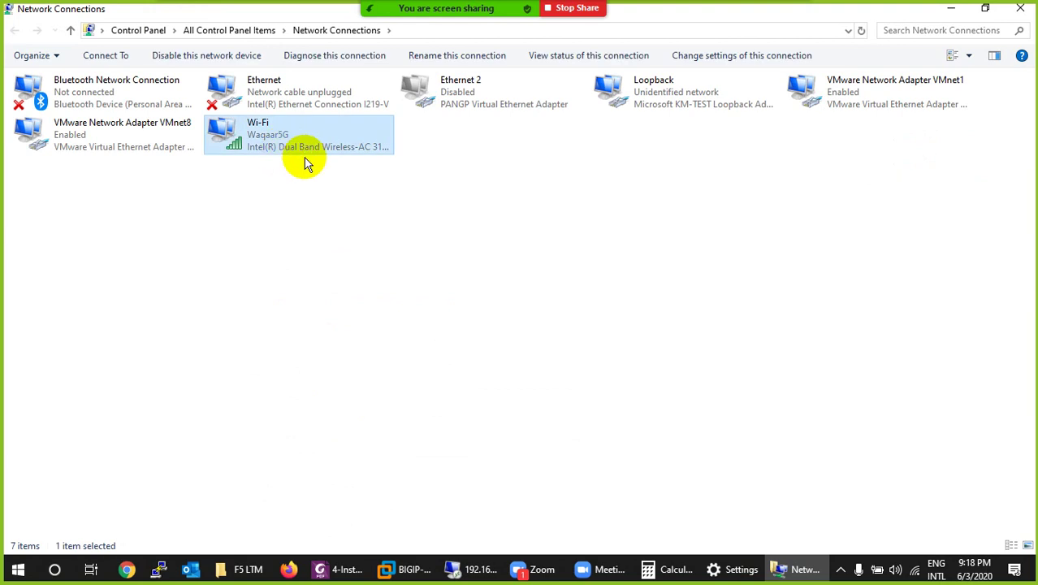
pyautogui.click(422, 299)
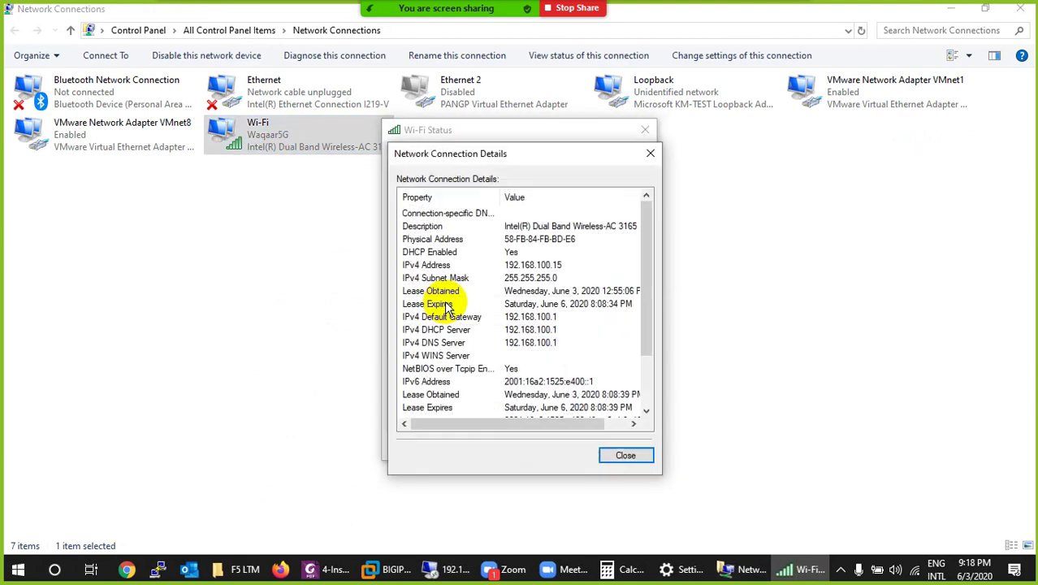
pyautogui.click(548, 265)
# Step: Close the details, Wi-Fi status, network connections and Settings windows
pyautogui.click(650, 156)
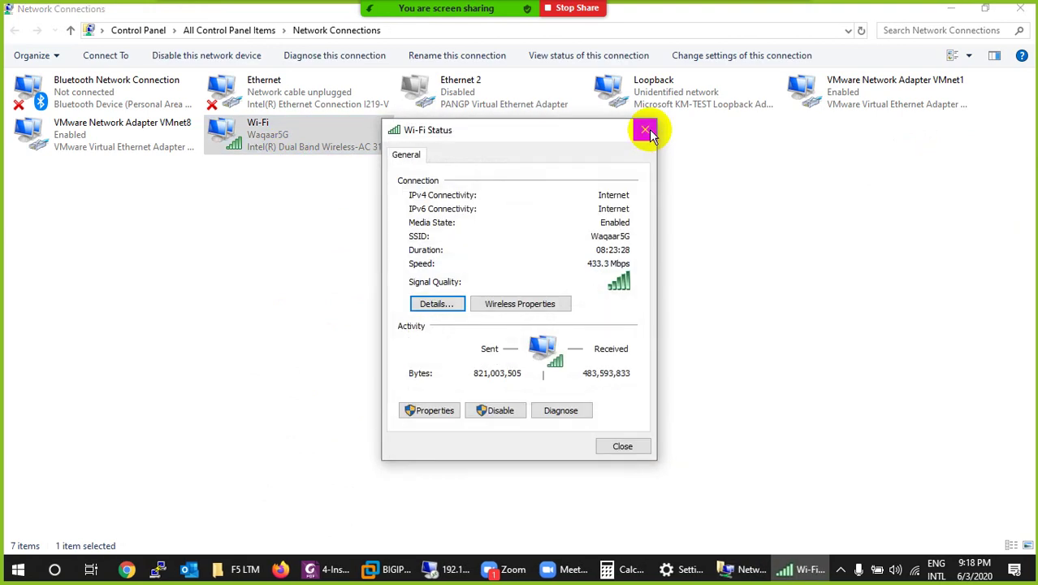
pyautogui.click(645, 129)
pyautogui.click(1018, 11)
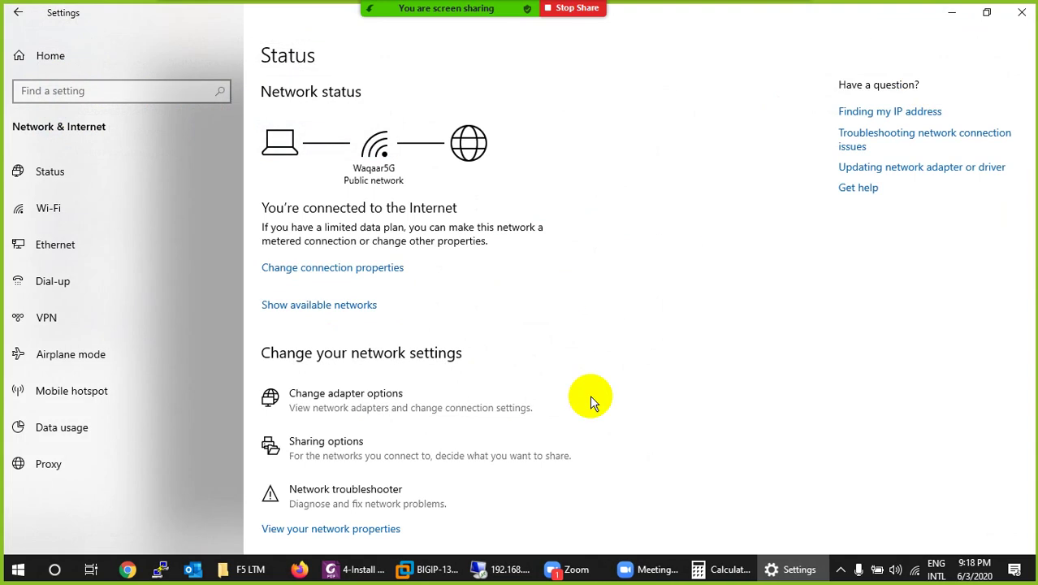
pyautogui.click(1020, 10)
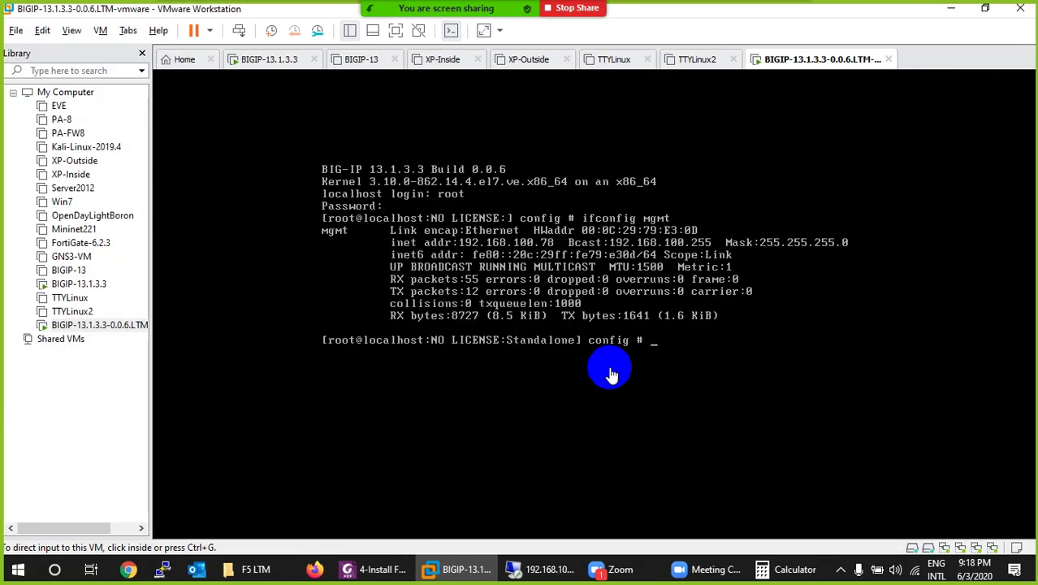
# Step: Run config in the BIG-IP console and continue past the Configuration Utility introduction
pyautogui.click(672, 348)
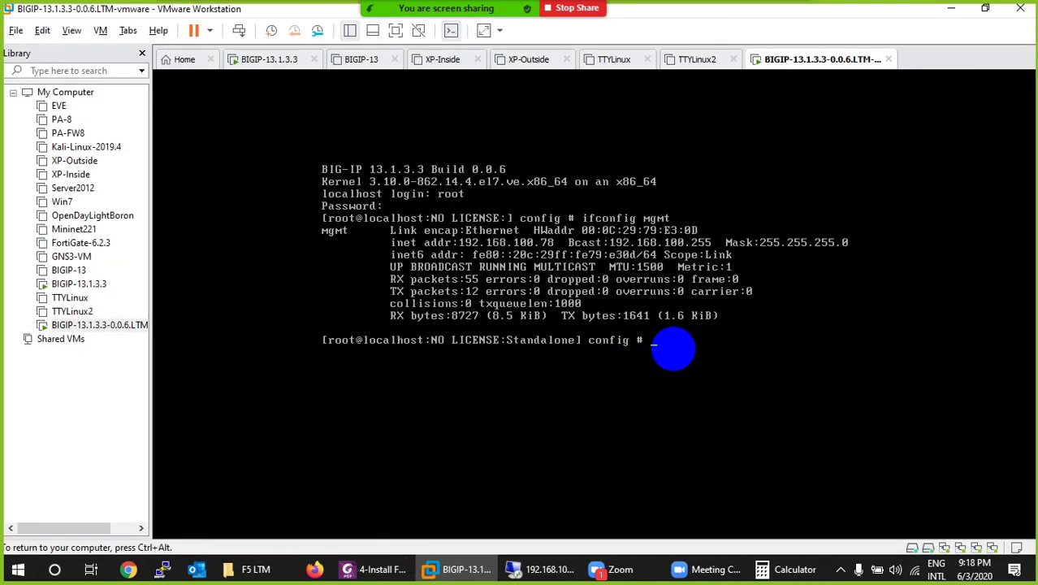
pyautogui.write('config')
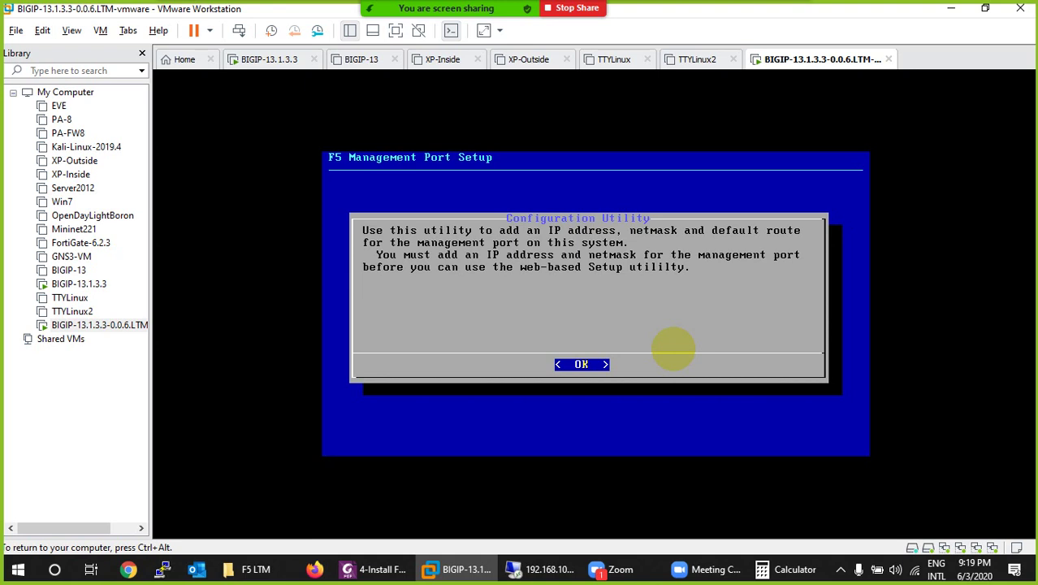
pyautogui.press('Return')
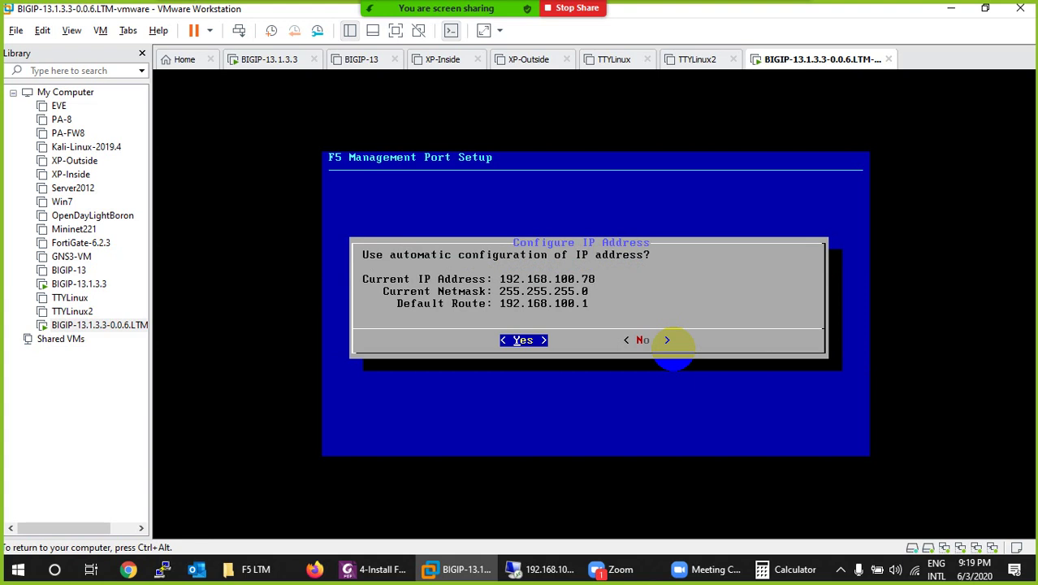
# Step: Decline automatic configuration and set the management IP to 192.168.100.100
pyautogui.press('Tab')
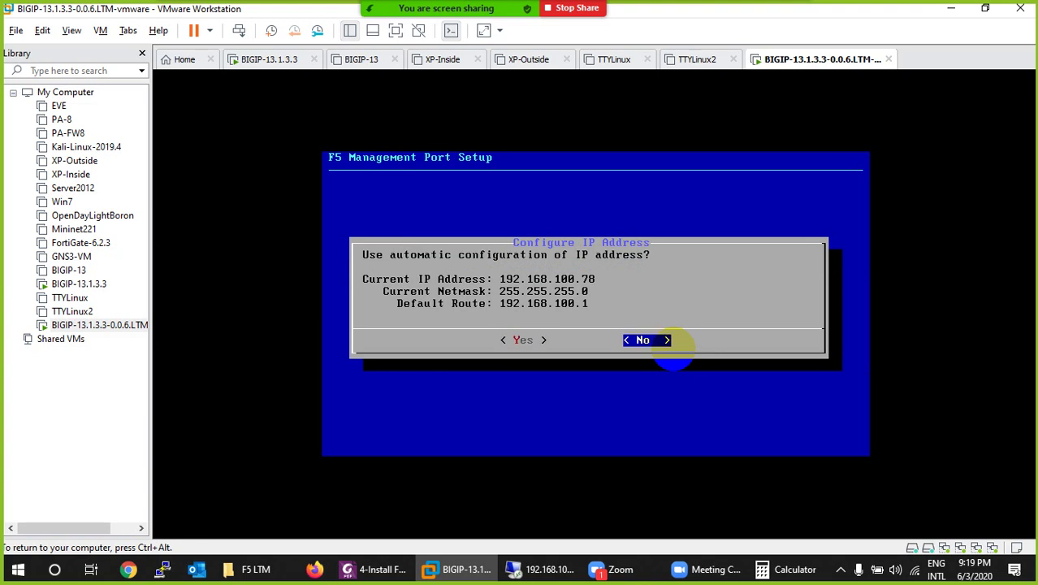
pyautogui.press('Return')
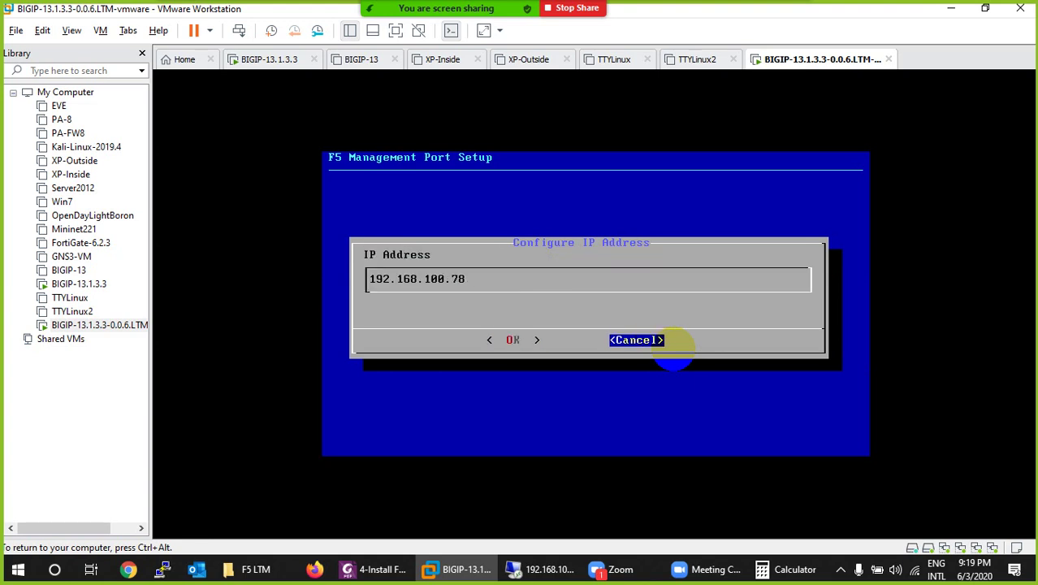
pyautogui.press('BackSpace')
pyautogui.press('BackSpace')
pyautogui.write('100')
pyautogui.press('Tab')
pyautogui.press('Return')
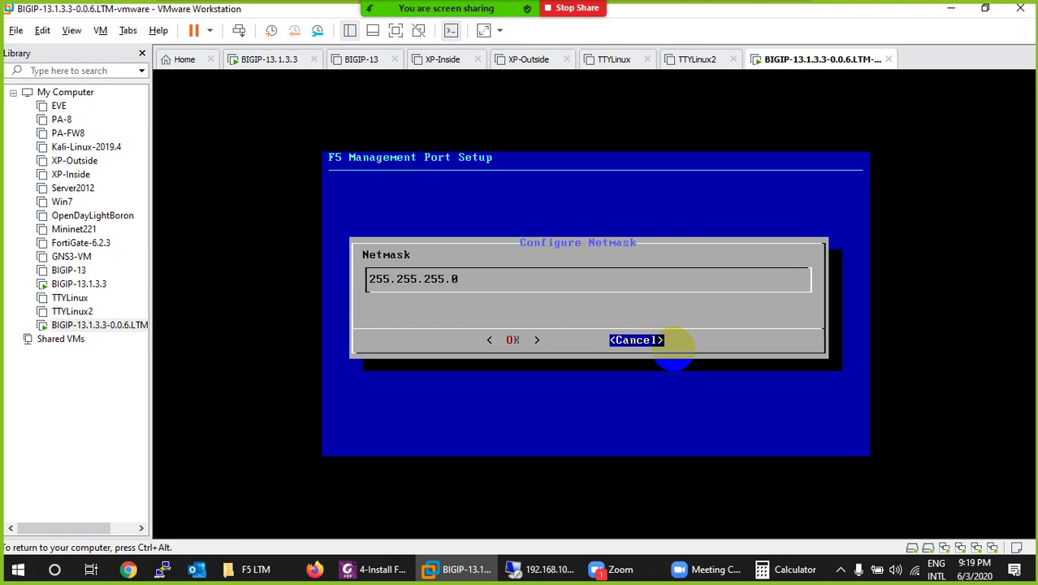
# Step: Accept netmask 255.255.255.0 and create the default route 192.168.100.1
pyautogui.press('Left')
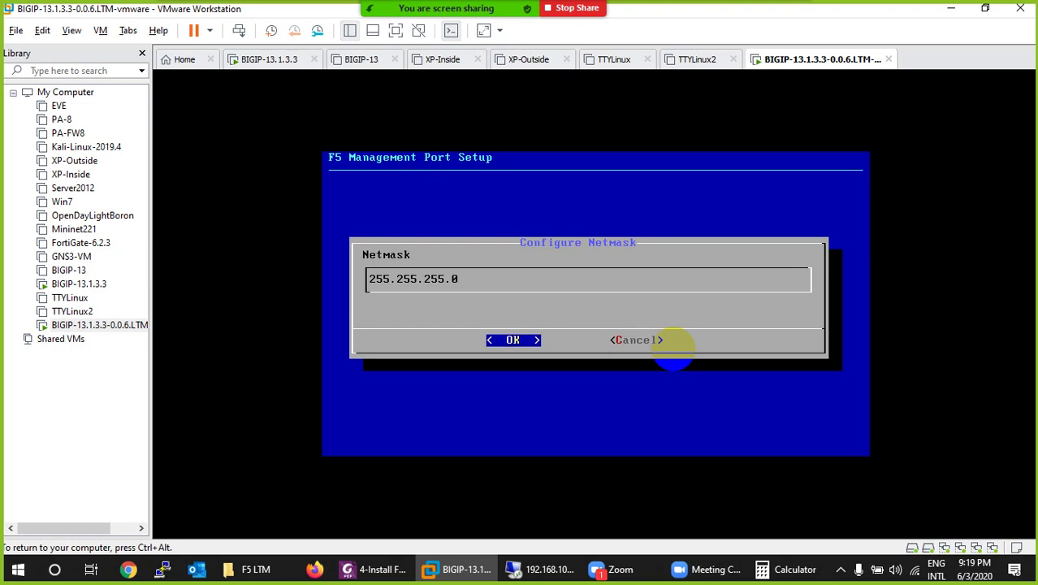
pyautogui.press('Return')
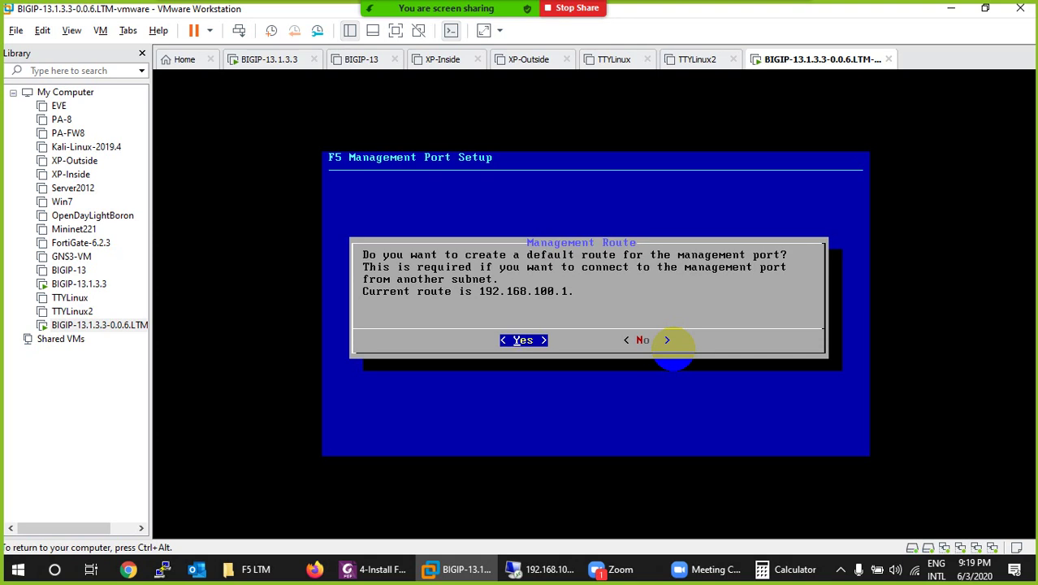
pyautogui.press('Return')
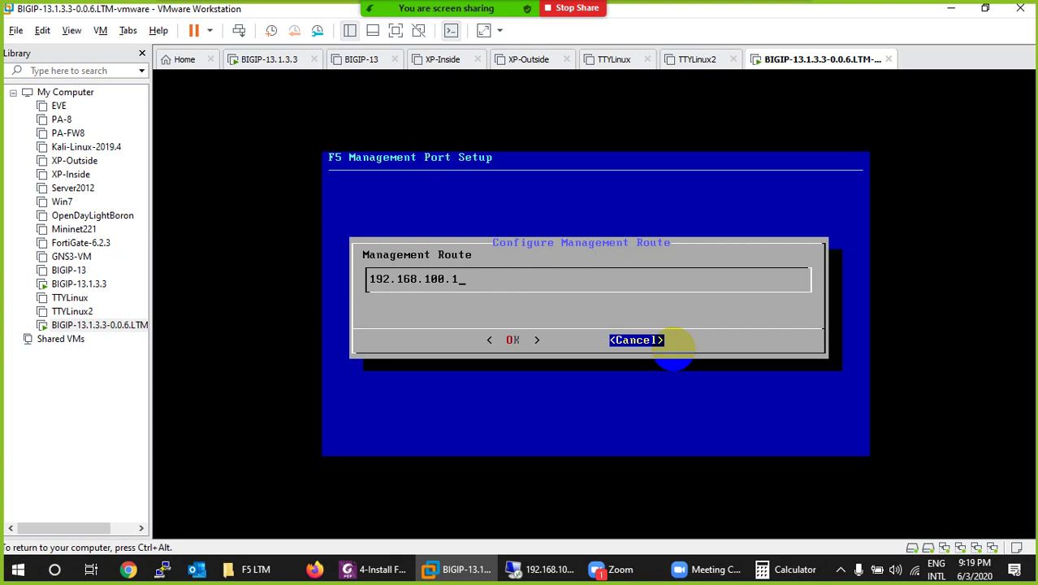
pyautogui.press('Left')
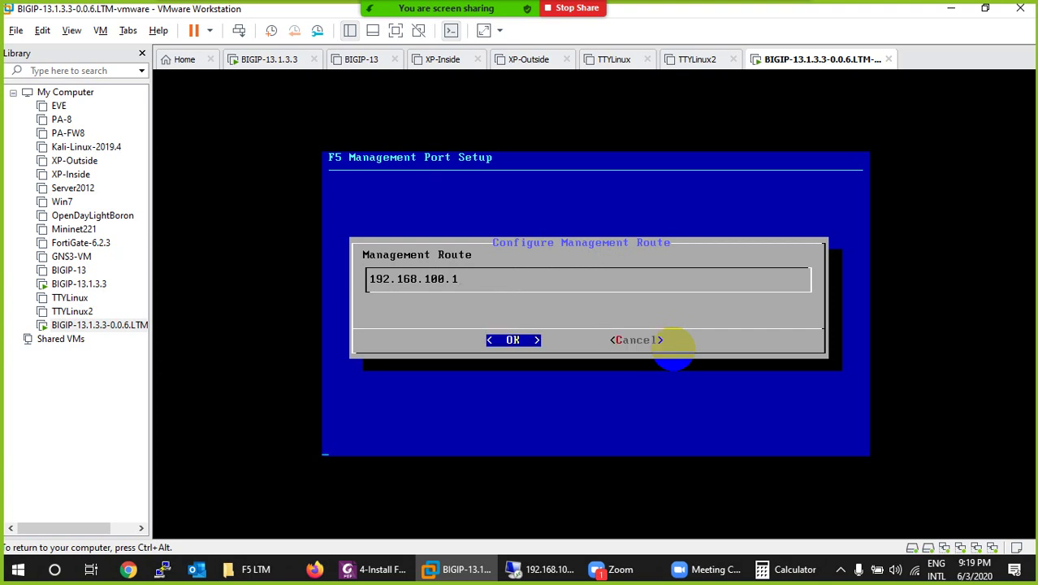
pyautogui.press('Return')
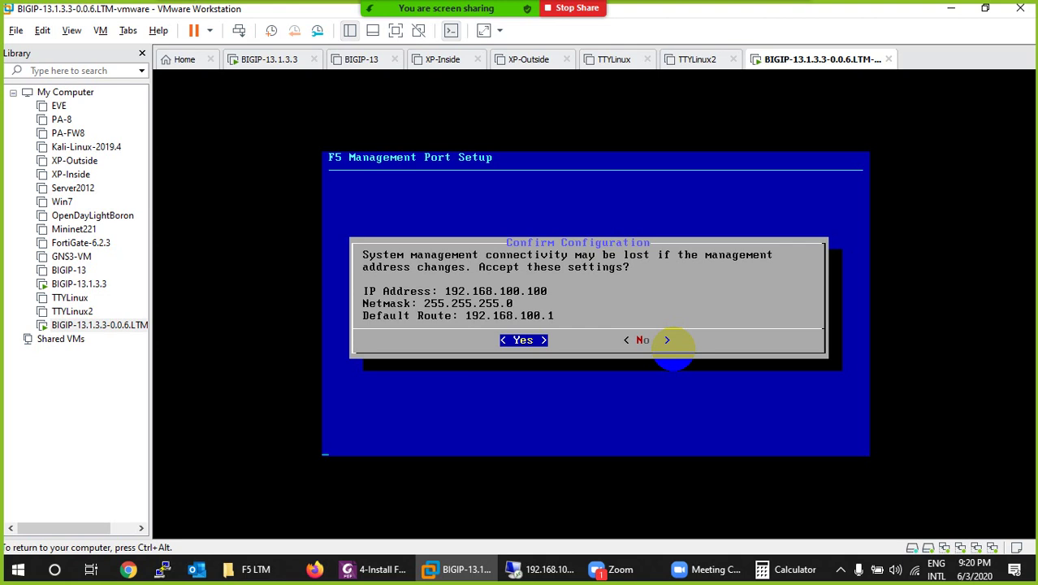
# Step: Verify in the BIG-IP VM settings that the Network Adapter is Bridged, then cancel
pyautogui.hotkey('ctrl', 'alt')
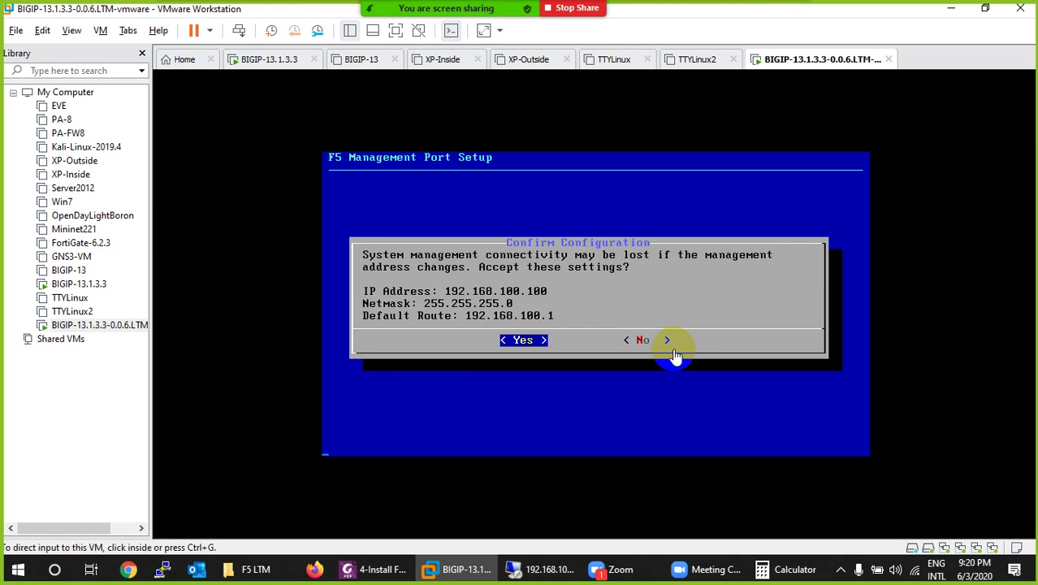
pyautogui.rightClick(807, 70)
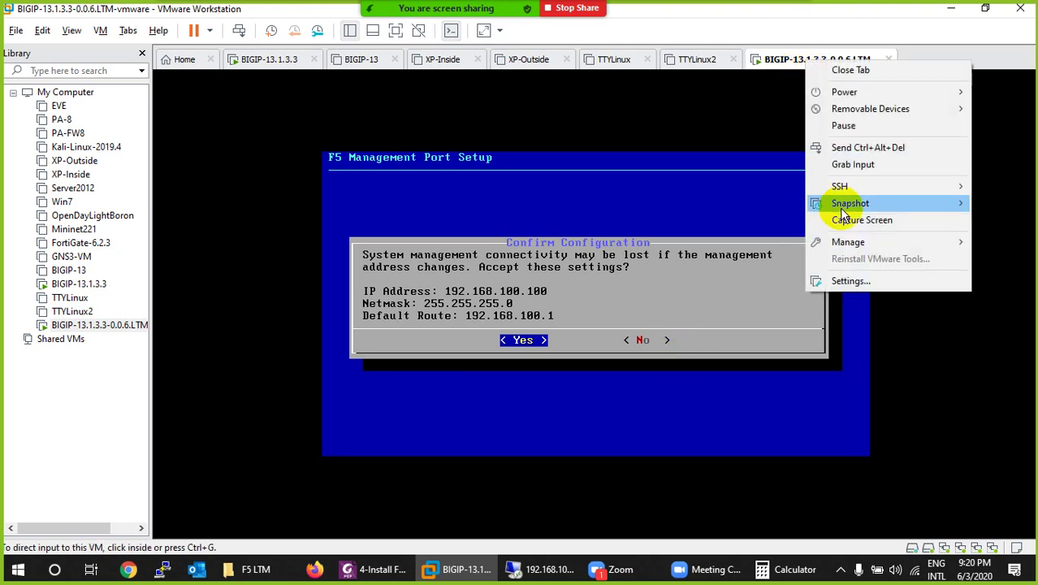
pyautogui.click(849, 280)
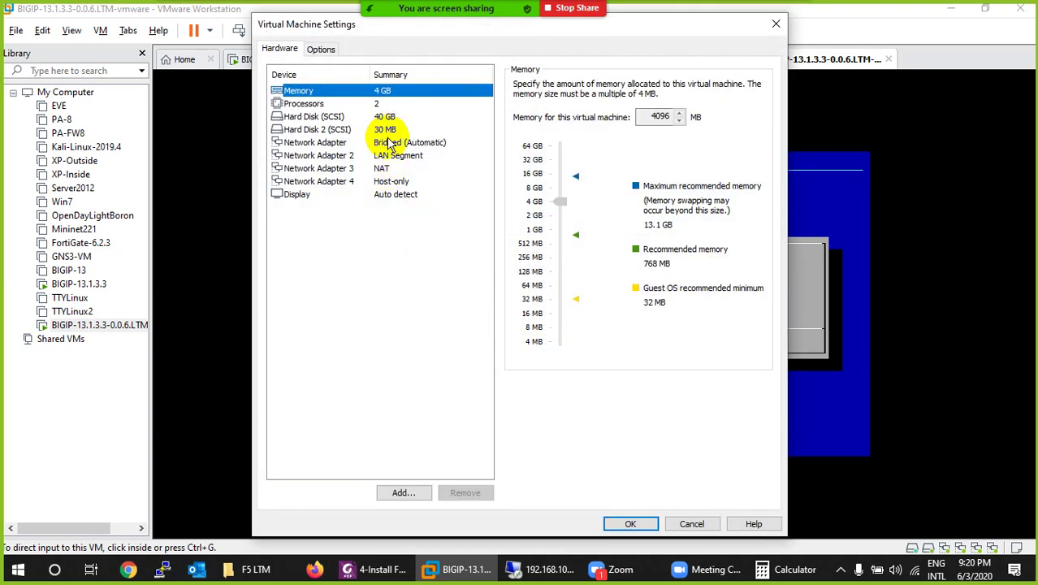
pyautogui.click(392, 144)
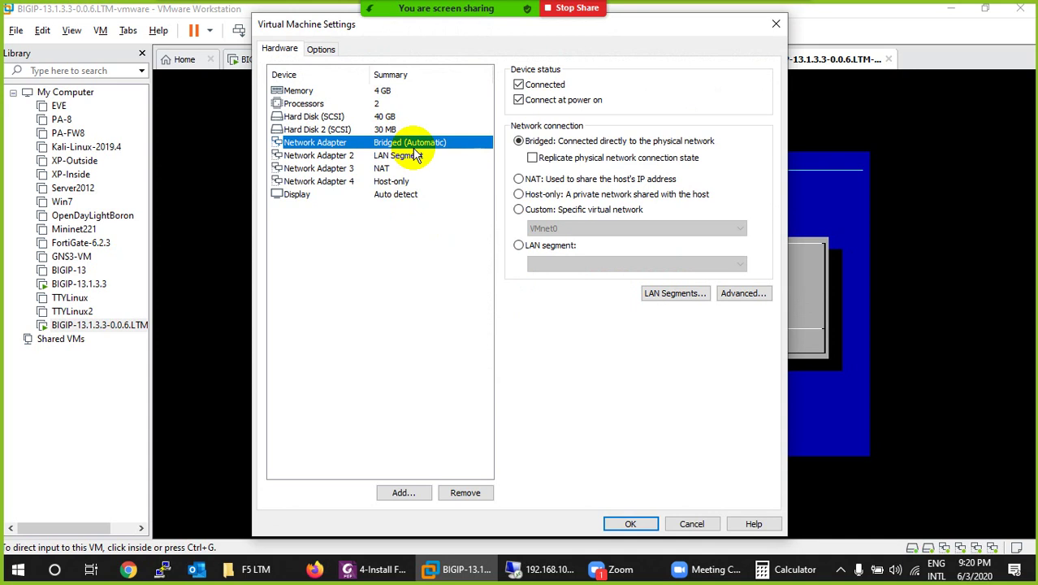
pyautogui.click(692, 521)
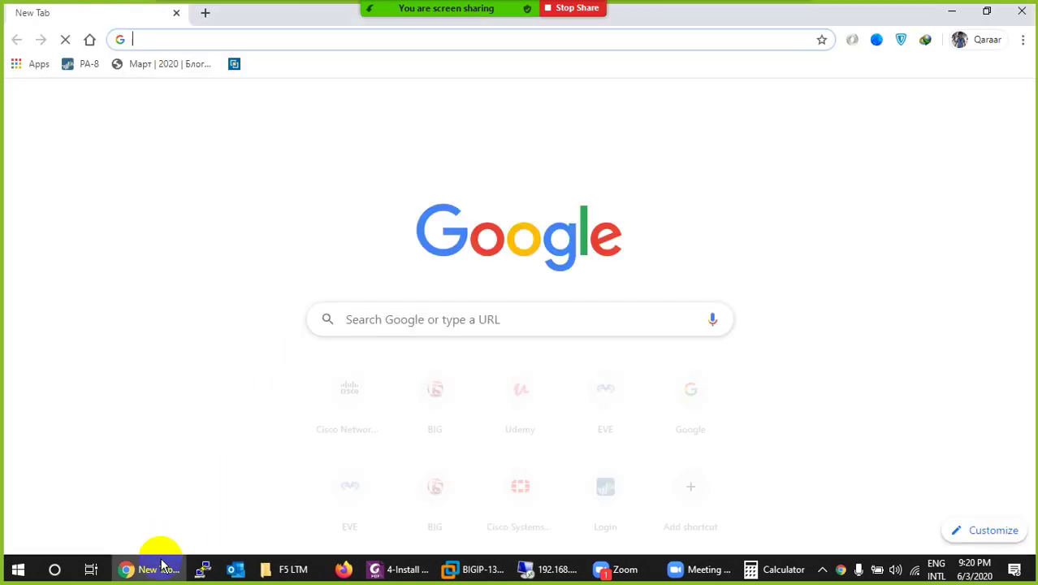
# Step: Ping 192.168.100.100 from Command Prompt and confirm four replies with 0% loss
pyautogui.click(153, 569)
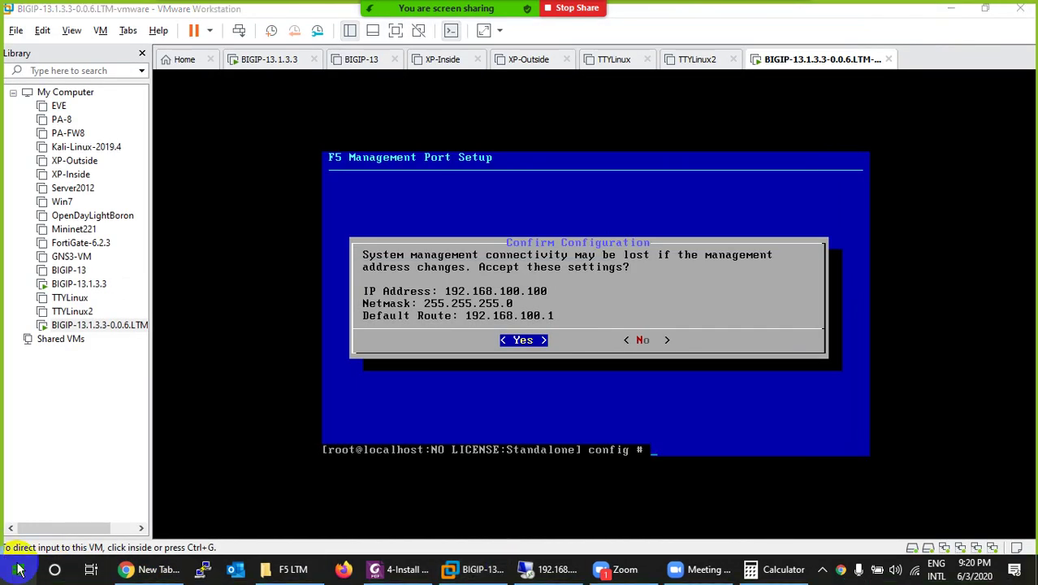
pyautogui.click(16, 572)
pyautogui.write('cmd')
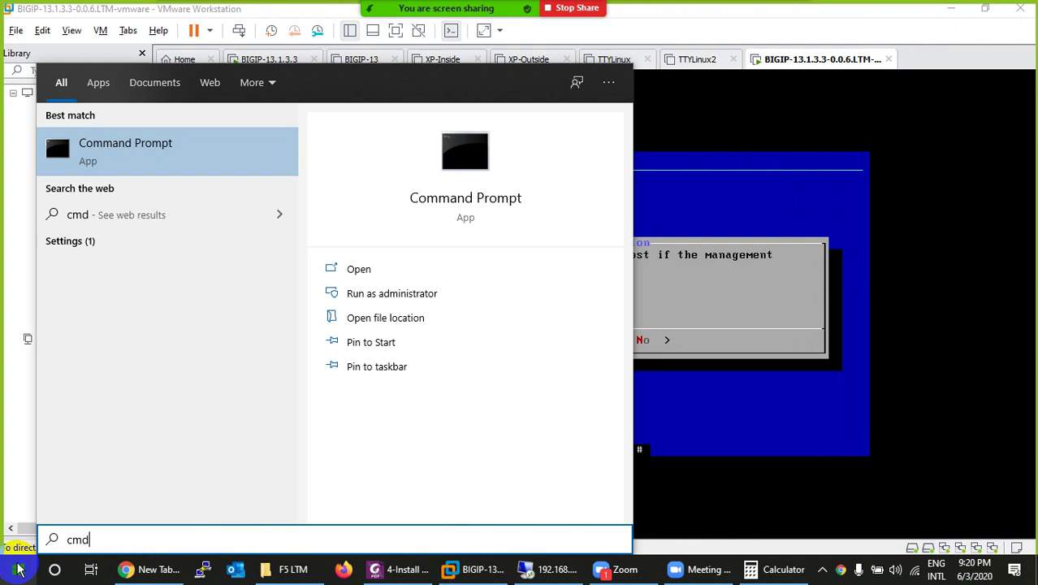
pyautogui.press('Return')
pyautogui.write('ping ')
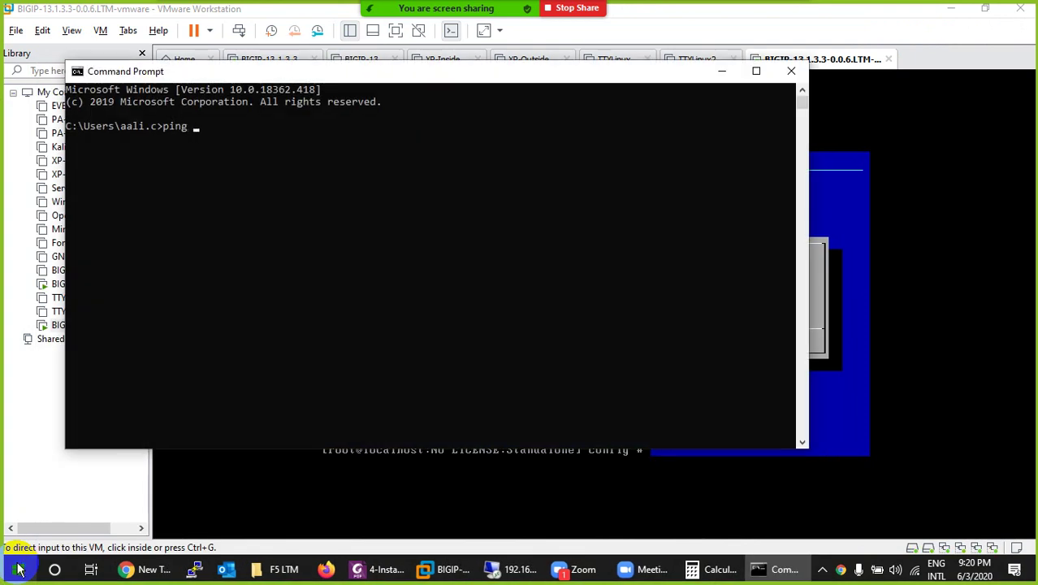
pyautogui.write('192.168.100.100')
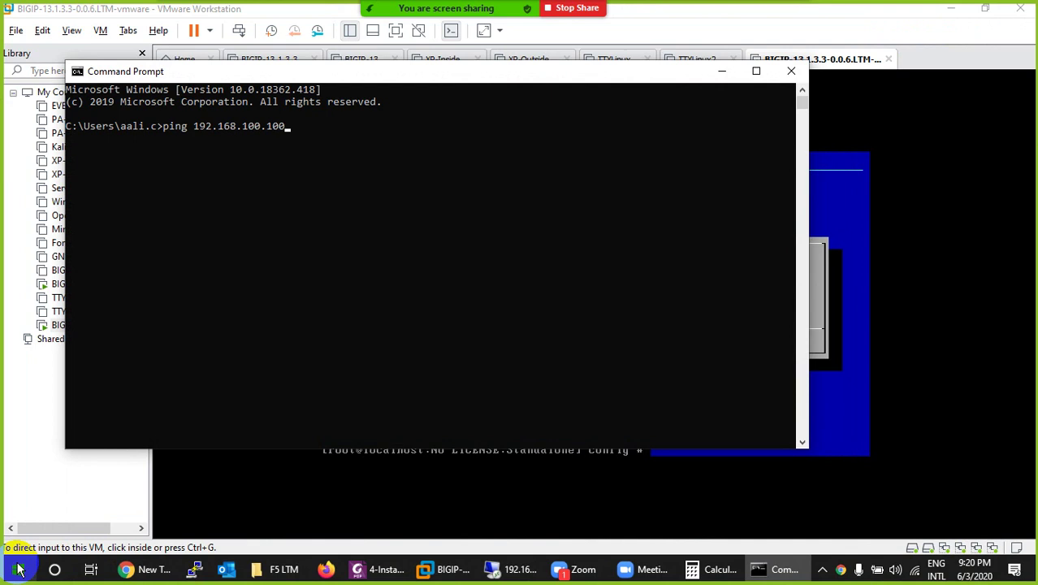
pyautogui.press('Return')
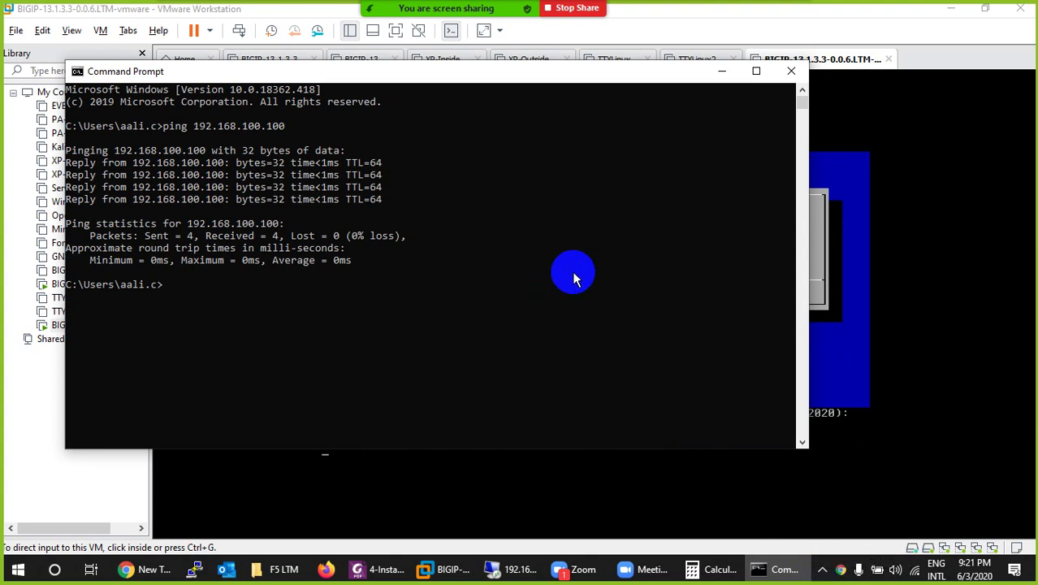
pyautogui.click(791, 71)
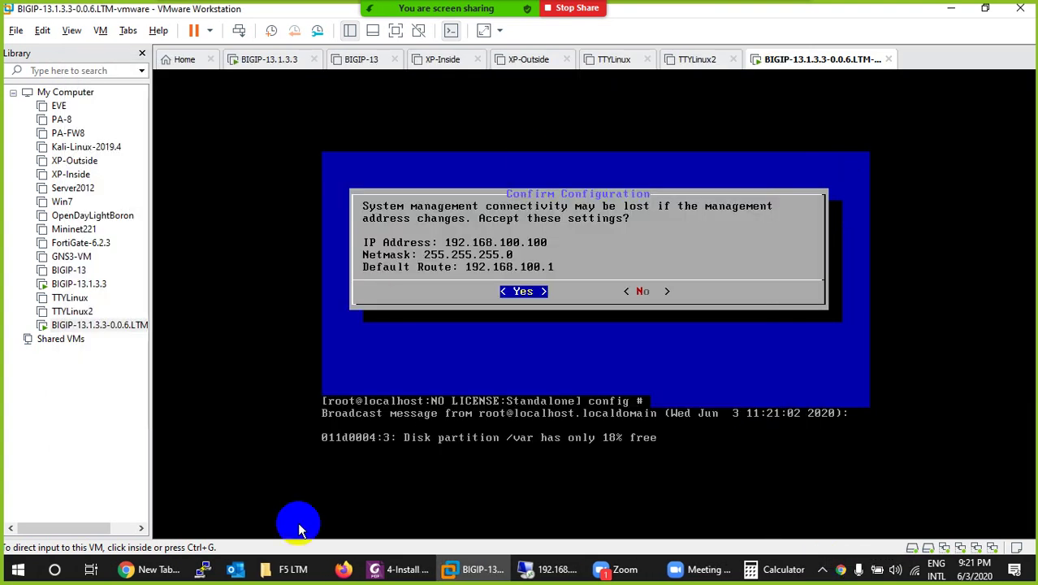
pyautogui.click(166, 570)
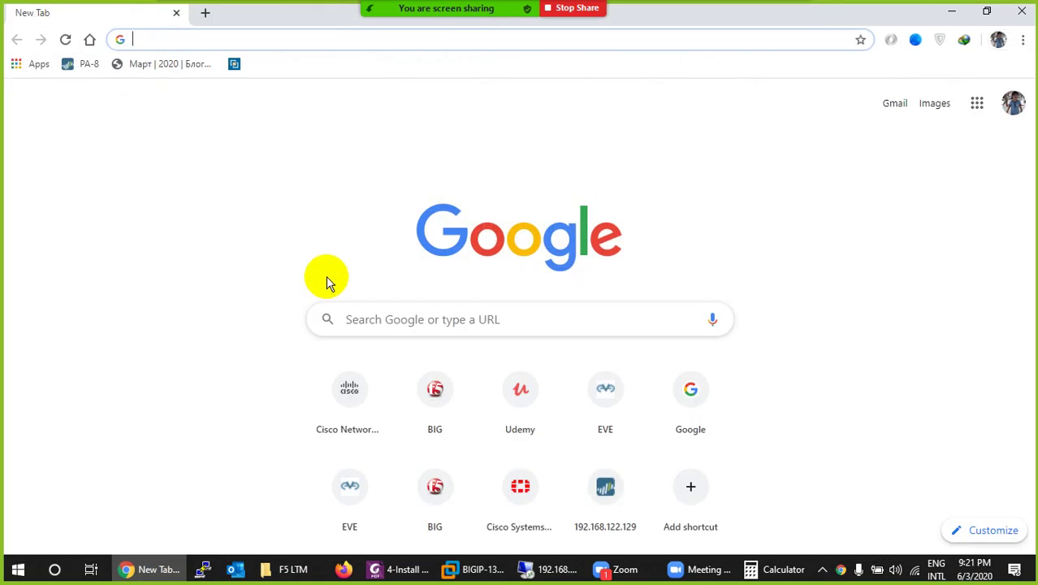
pyautogui.write('http')
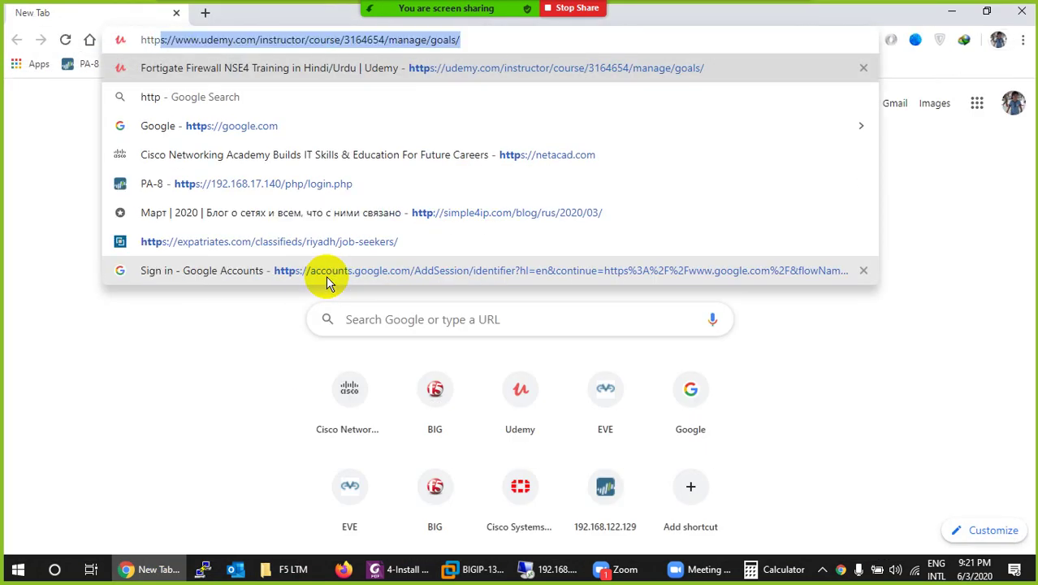
pyautogui.write('s://')
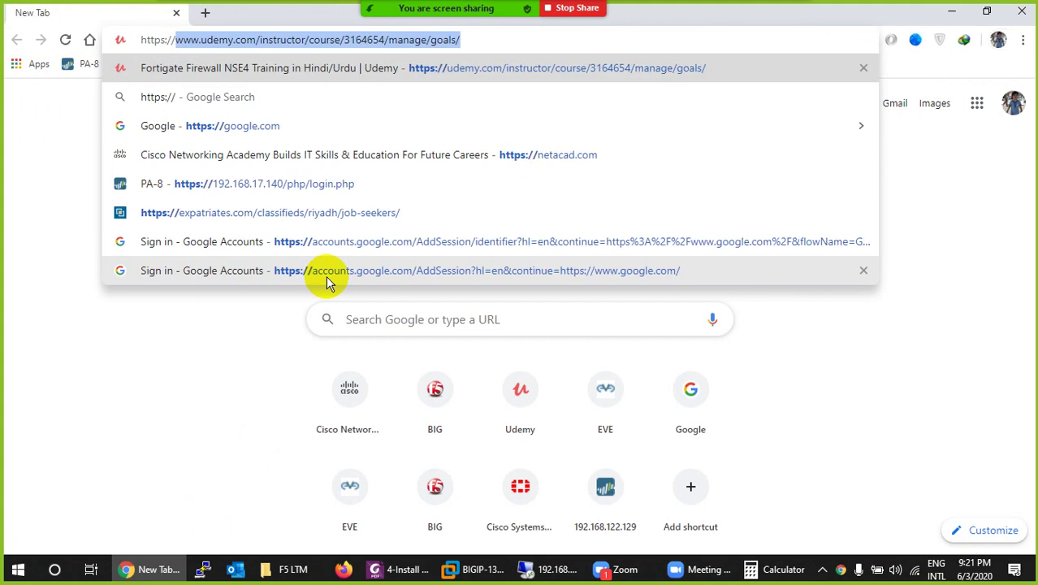
pyautogui.write('192.16')
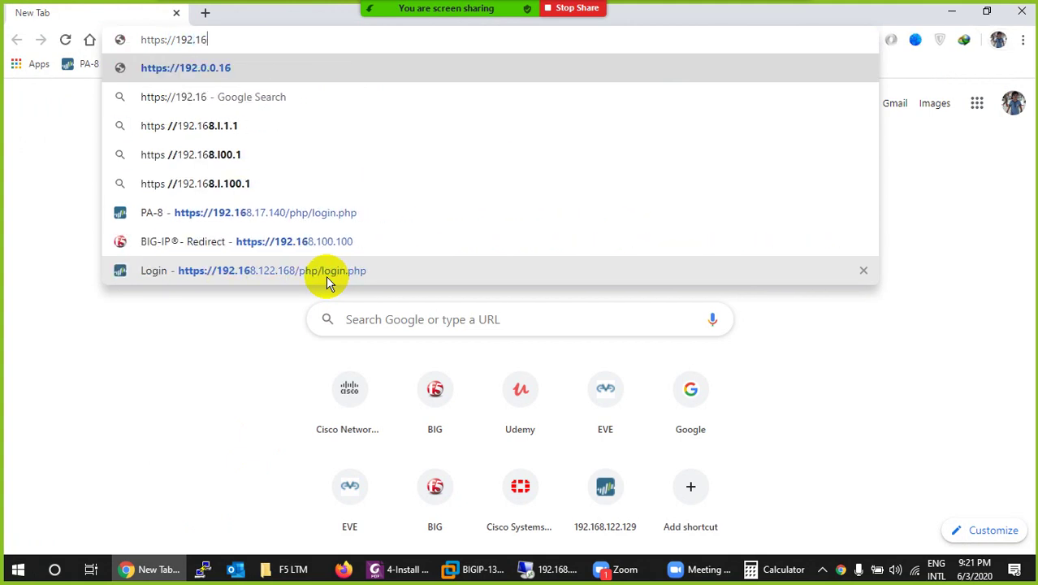
pyautogui.write('8.100.')
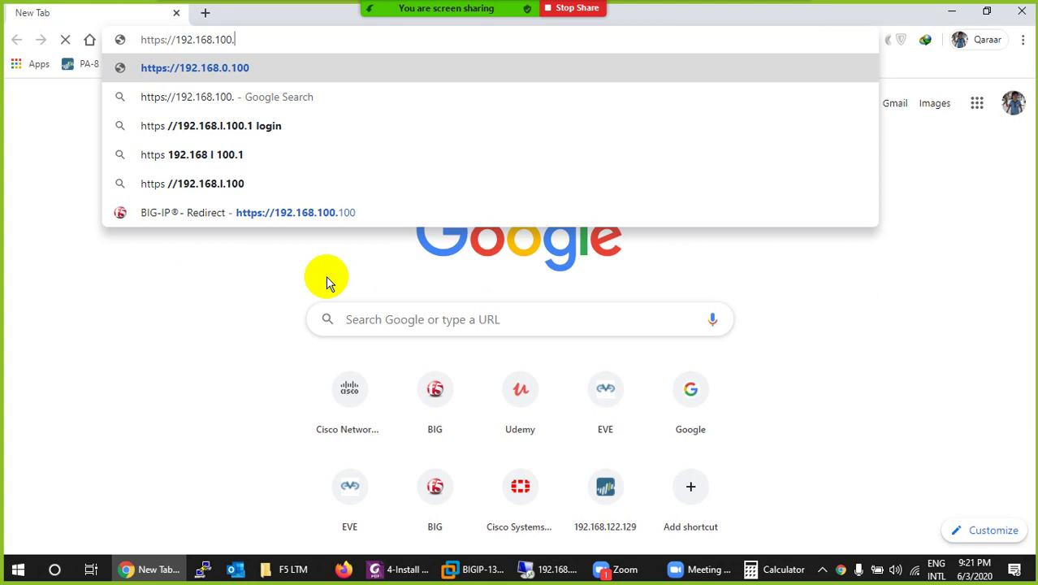
pyautogui.write('100')
pyautogui.press('Return')
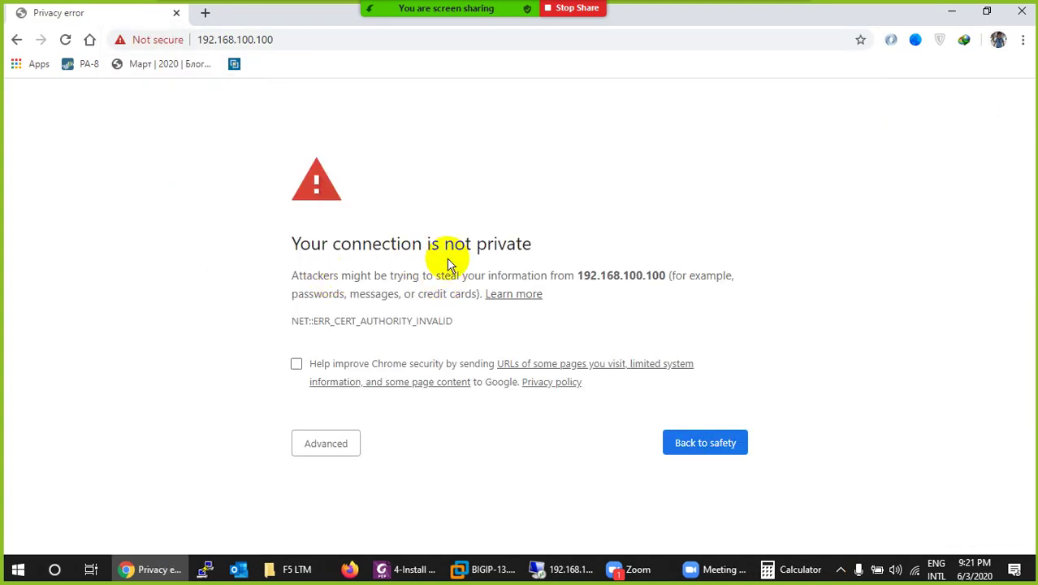
# Step: Bypass Chrome's certificate warning via Advanced and proceed to the 192.168.100.100 login page
pyautogui.press('F5')
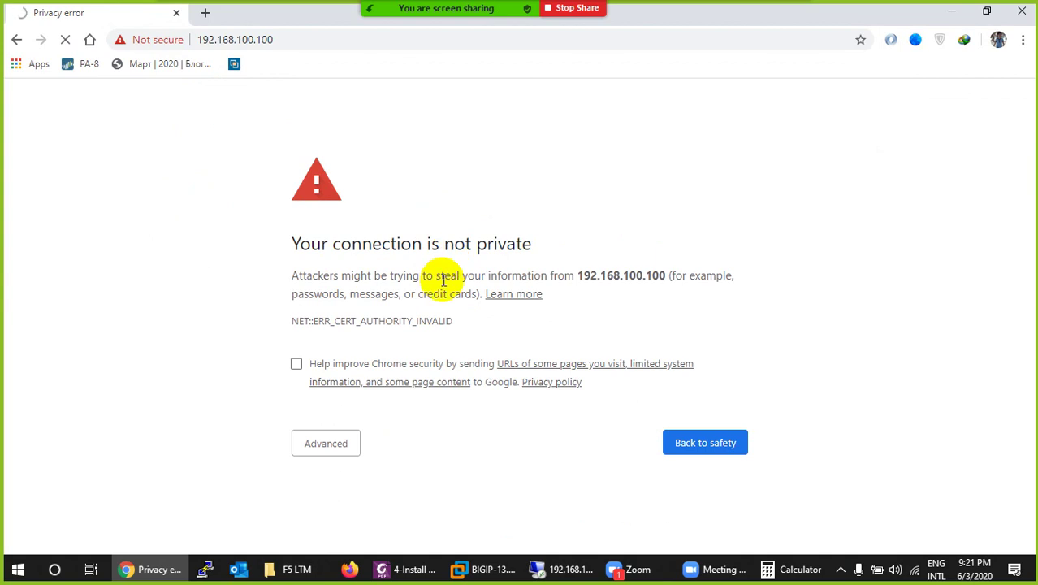
pyautogui.click(324, 445)
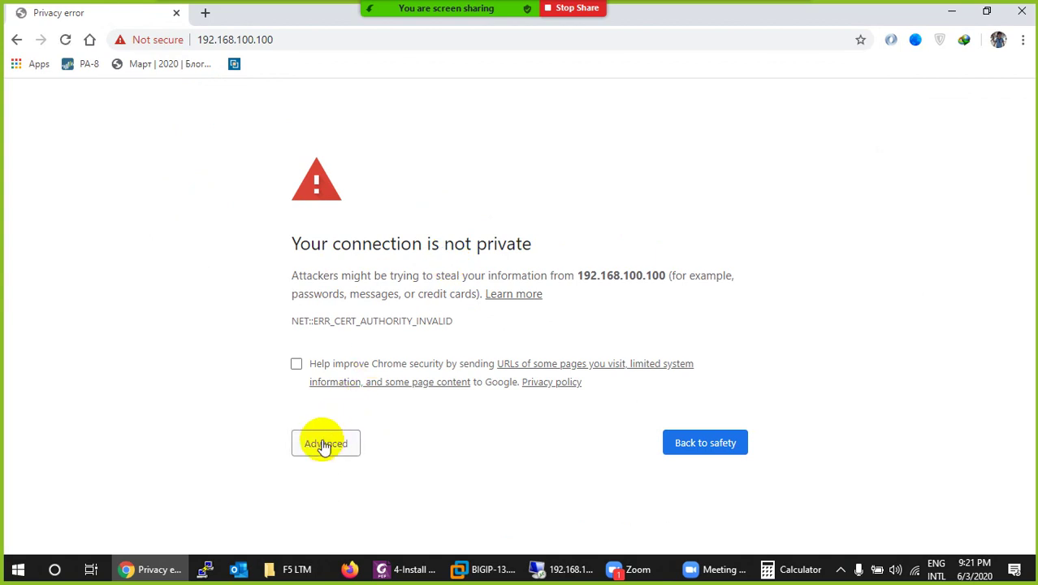
pyautogui.scroll(-1, 348, 462)
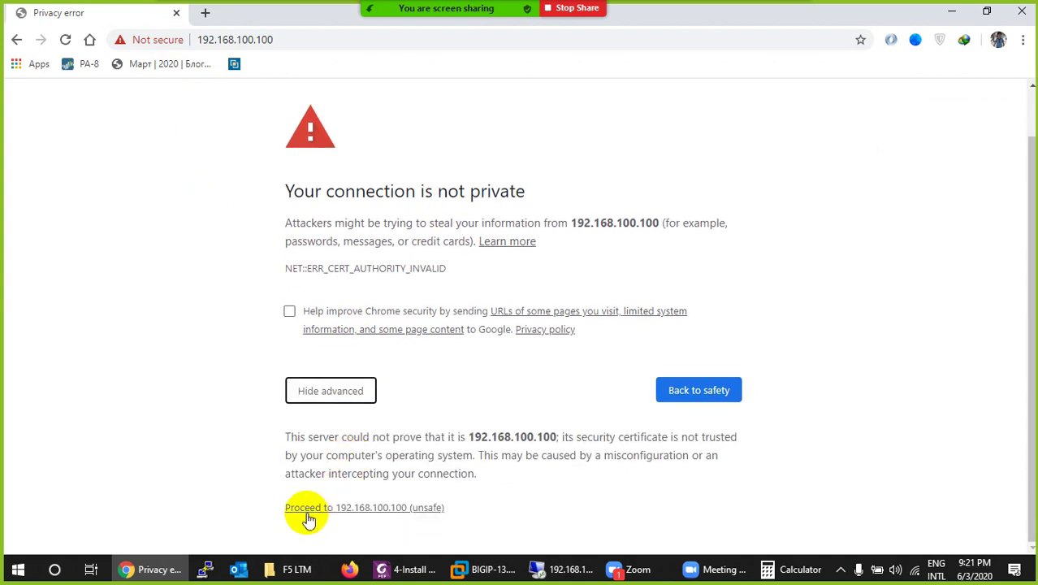
pyautogui.click(373, 511)
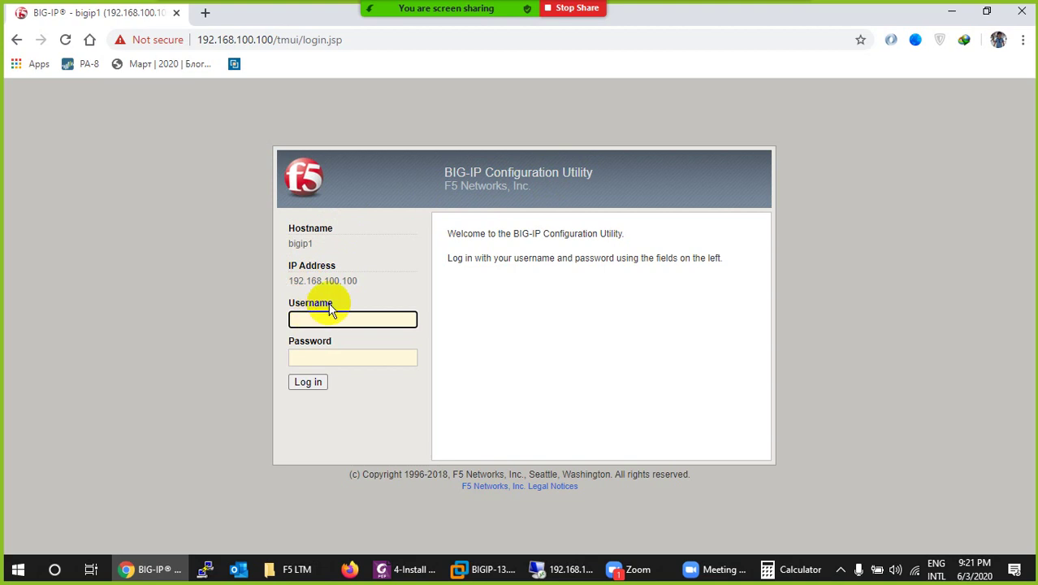
# Step: Log in to the bigip1 Configuration Utility as admin with the default password
pyautogui.moveTo(358, 280); pyautogui.dragTo(288, 281)
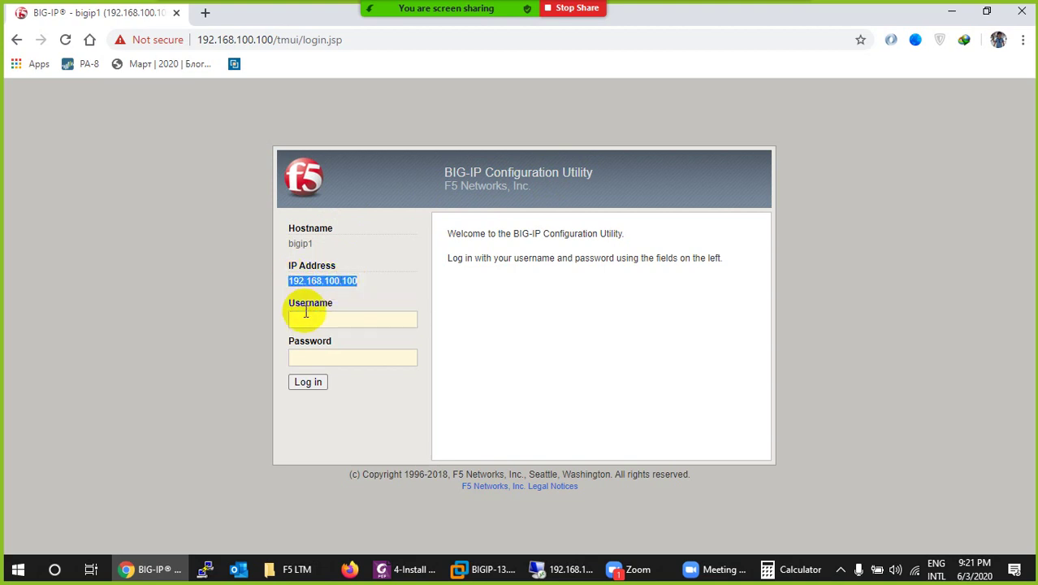
pyautogui.click(307, 318)
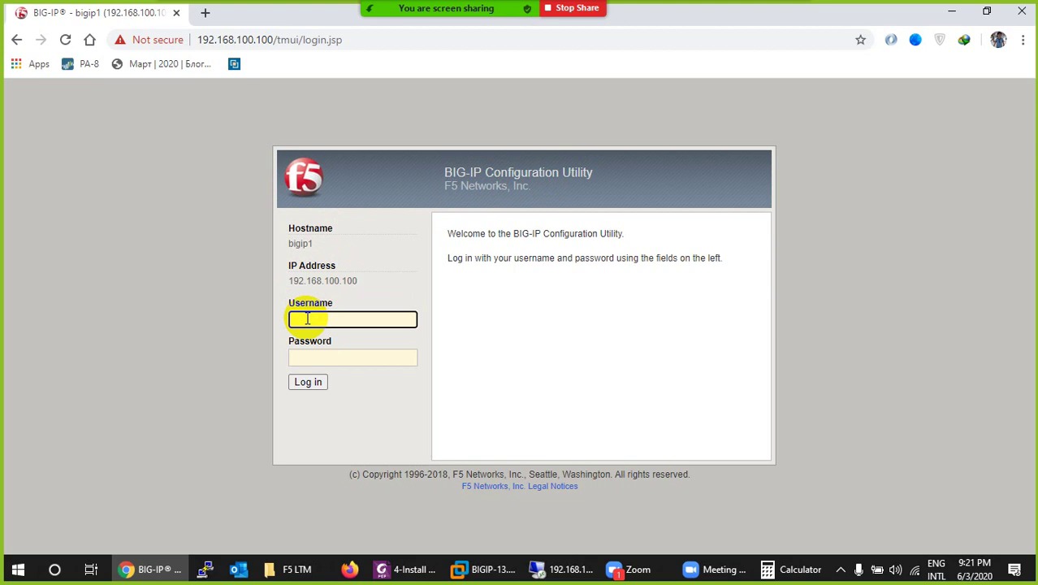
pyautogui.write('admin')
pyautogui.press('Tab')
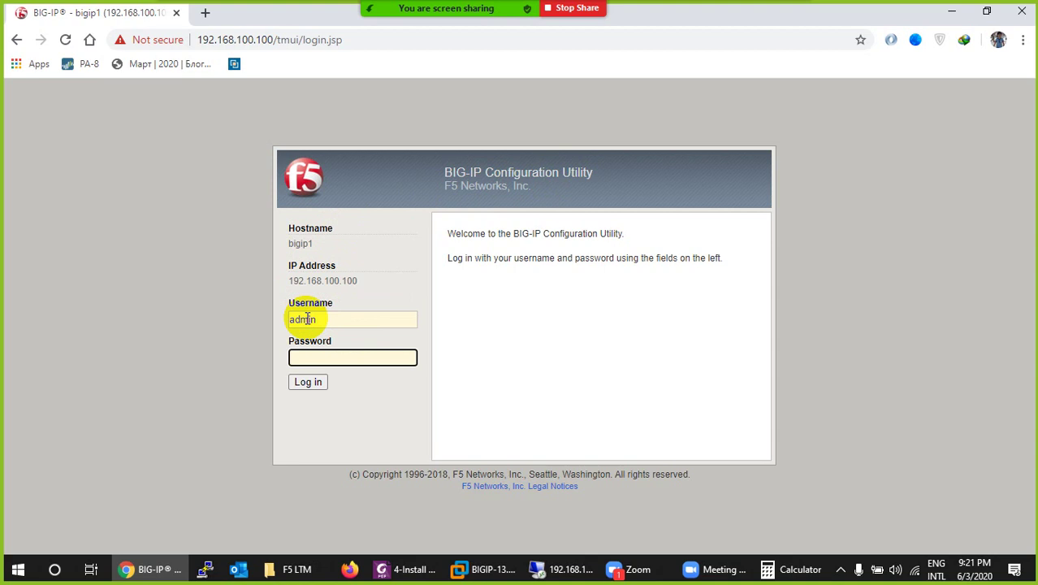
pyautogui.write('admin')
pyautogui.press('Return')
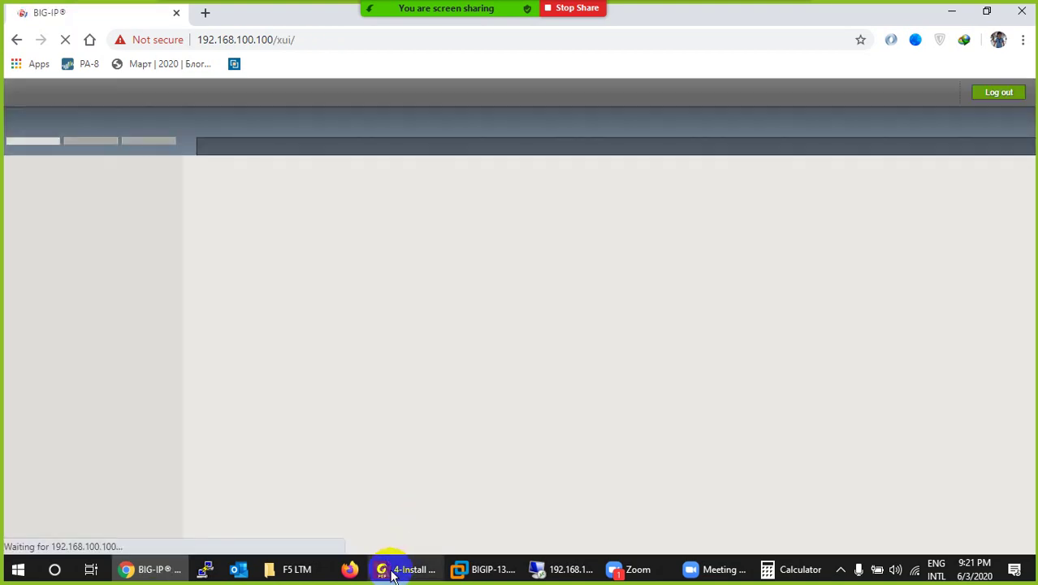
# Step: Review the install guide's pages 5–6 on management IP and web login, then return to Chrome
pyautogui.click(394, 565)
pyautogui.scroll(-5, 496, 373)
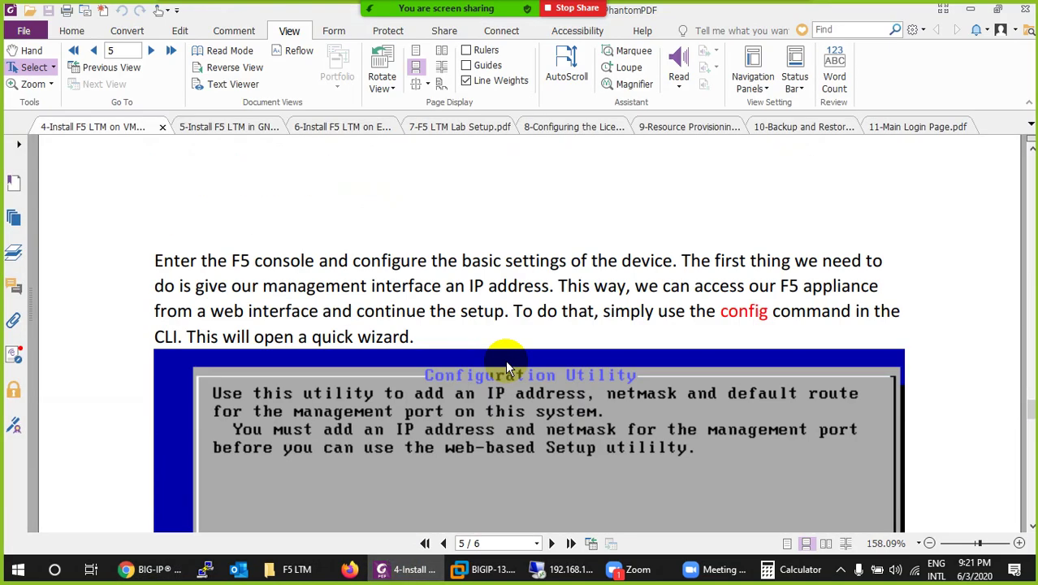
pyautogui.scroll(-10, 505, 360)
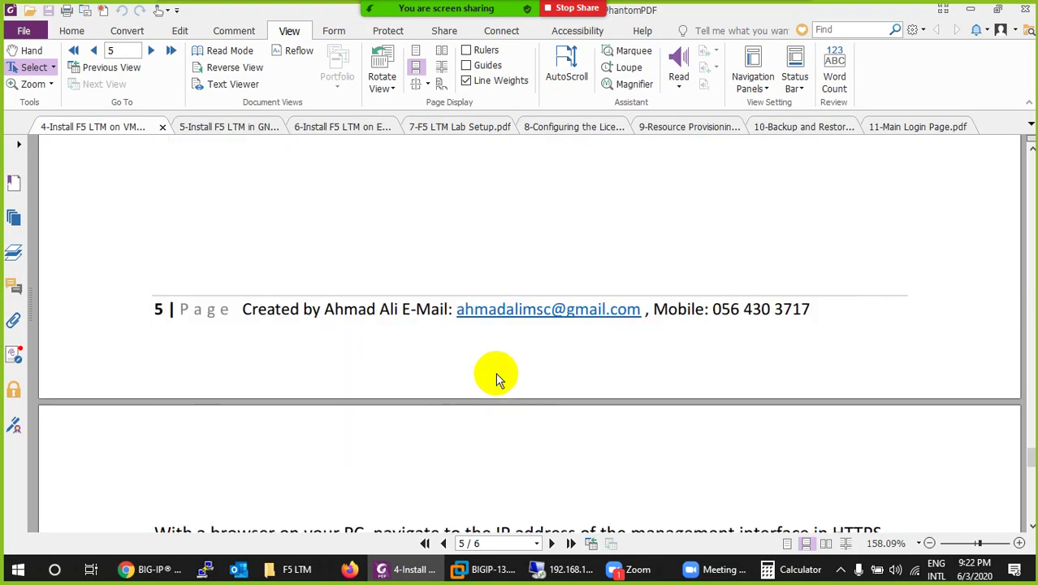
pyautogui.scroll(-15, 496, 372)
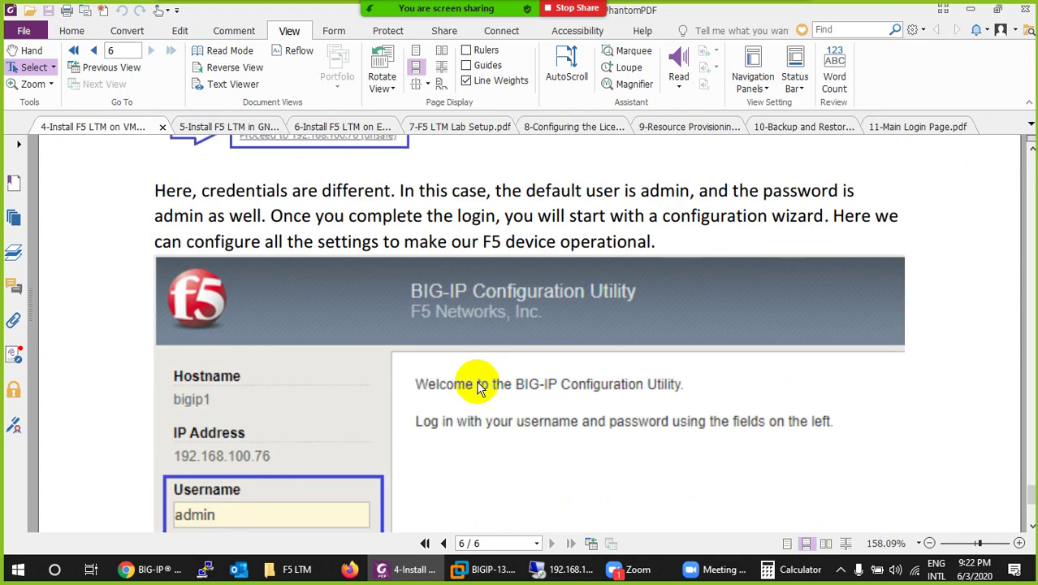
pyautogui.scroll(10, 477, 387)
pyautogui.scroll(-13, 477, 387)
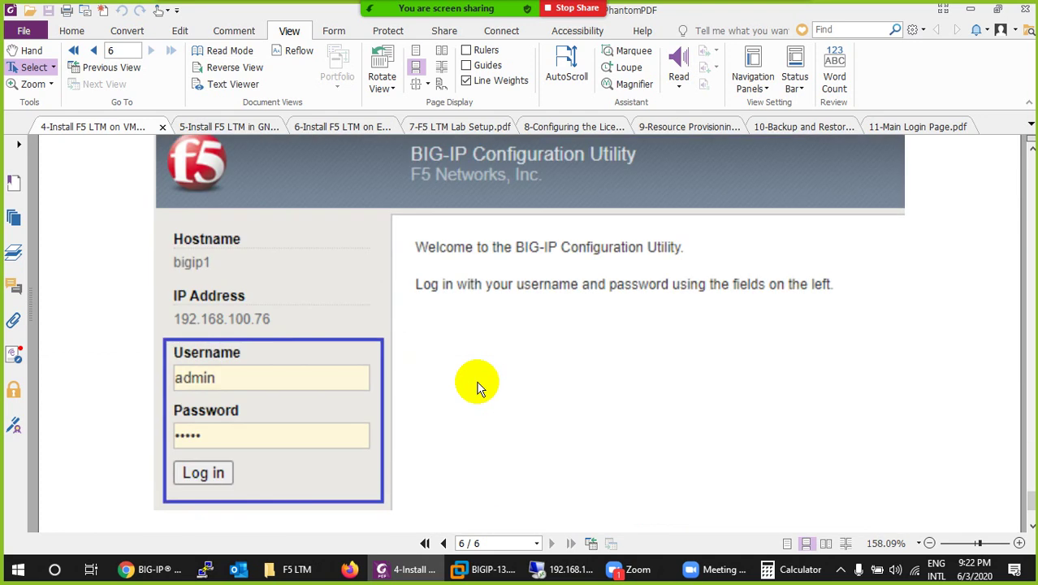
pyautogui.scroll(-4, 477, 387)
pyautogui.scroll(8, 477, 388)
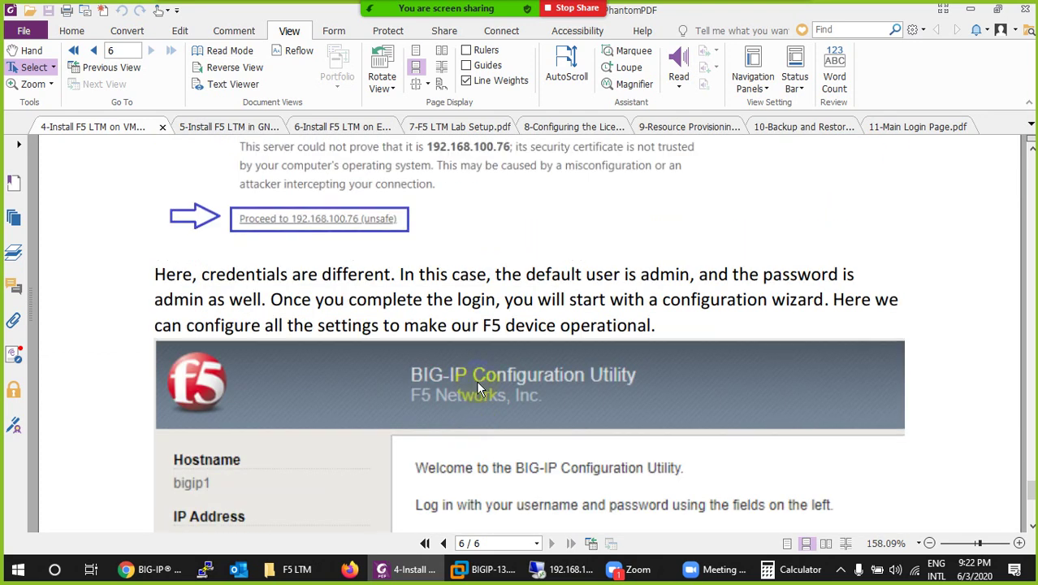
pyautogui.scroll(12, 476, 380)
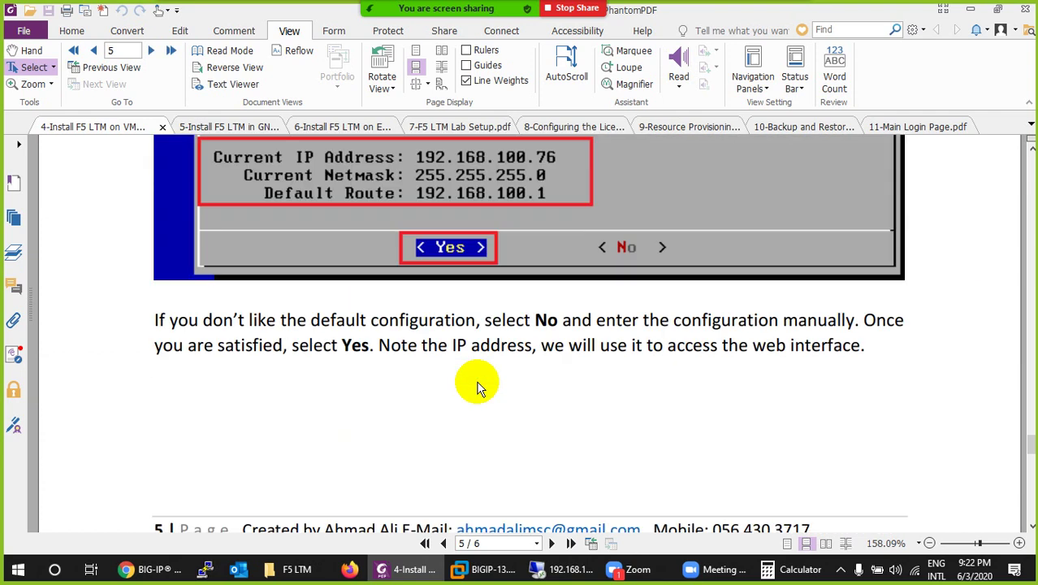
pyautogui.scroll(1, 478, 387)
pyautogui.scroll(7, 477, 388)
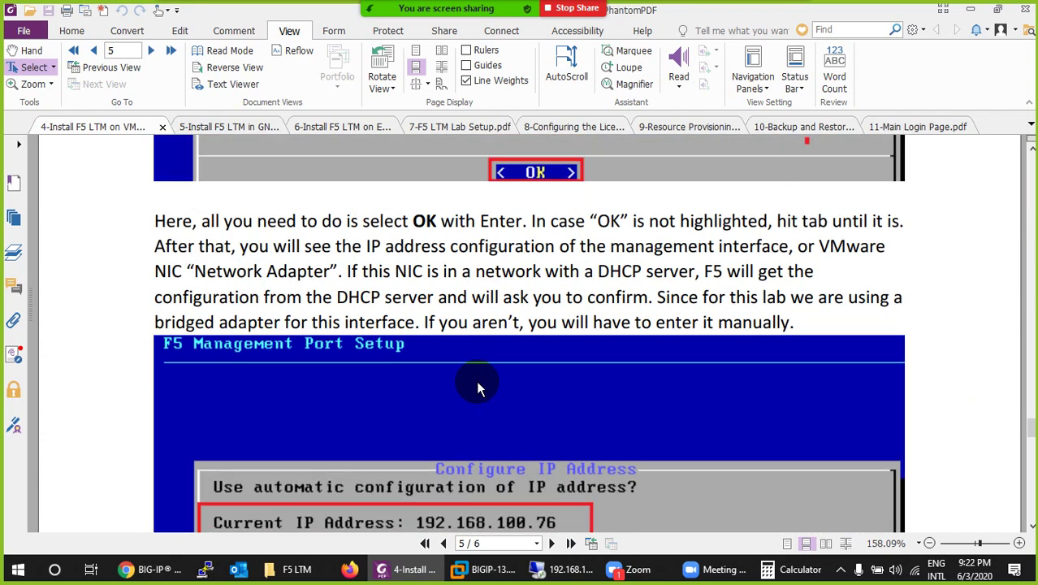
pyautogui.scroll(1, 476, 380)
pyautogui.scroll(-2, 474, 382)
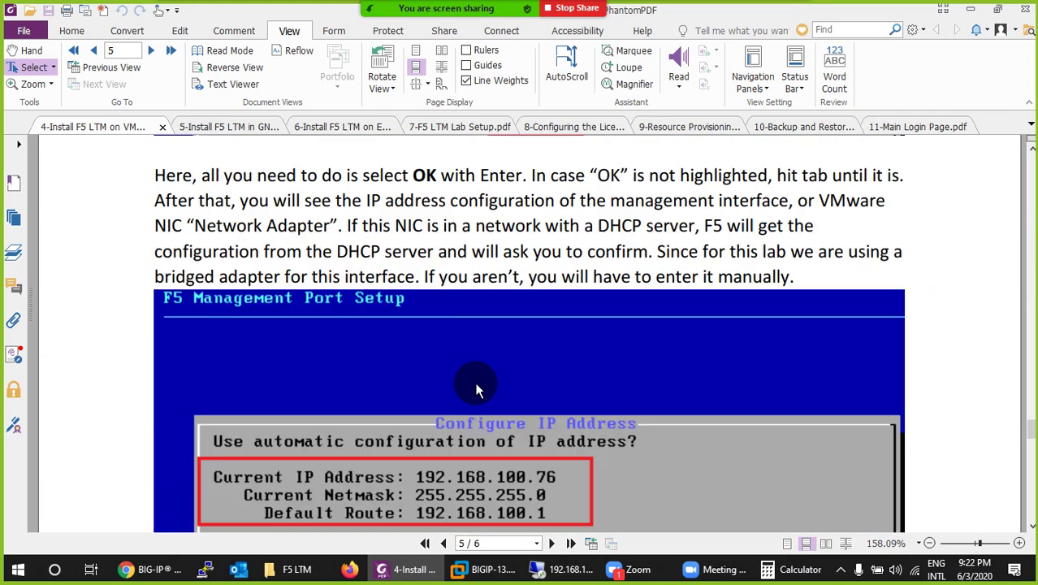
pyautogui.click(158, 573)
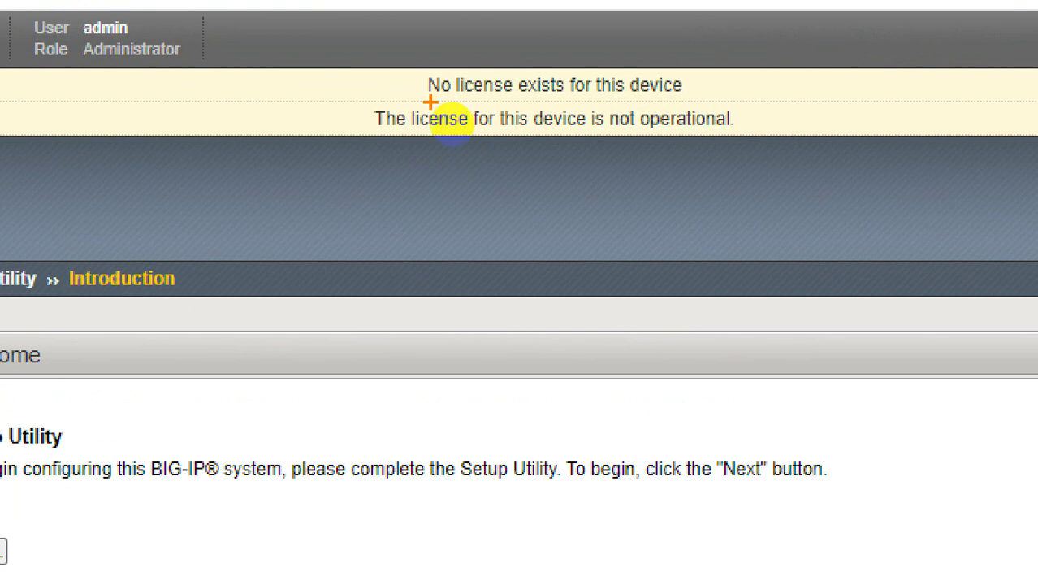
# Step: Drag across the Setup Utility Introduction page and clear it with Escape, keeping the no-license warning visible
pyautogui.moveTo(533, 104)
pyautogui.mouseDown()
pyautogui.moveTo(428, 116)
pyautogui.moveTo(457, 121)
pyautogui.mouseUp()
pyautogui.moveTo(374, 147); pyautogui.dragTo(593, 148)
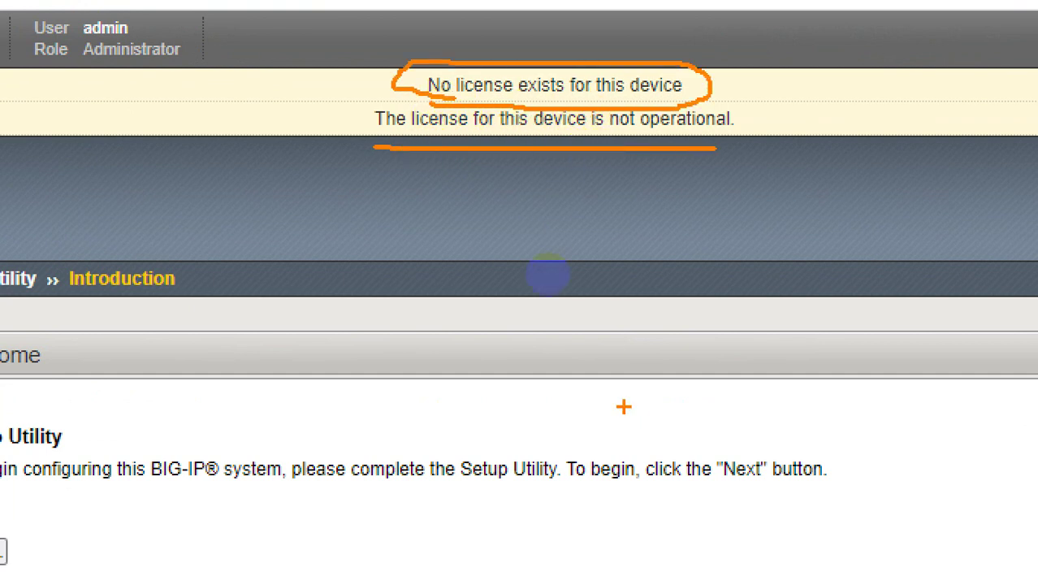
pyautogui.press('Escape')
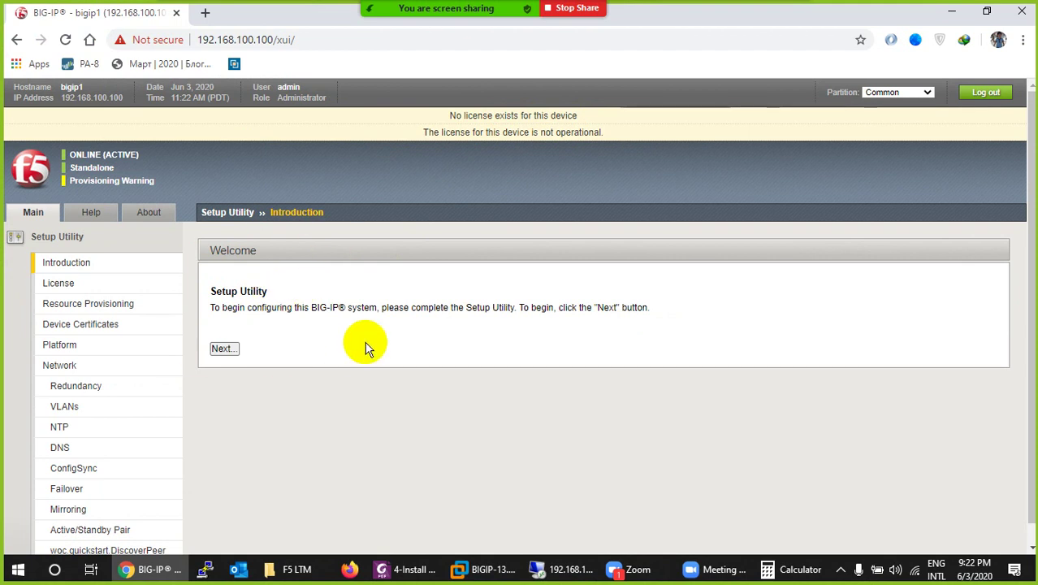
# Step: Advance to the License step, choose Activate..., then switch back to the install guide
pyautogui.scroll(-1, 75, 333)
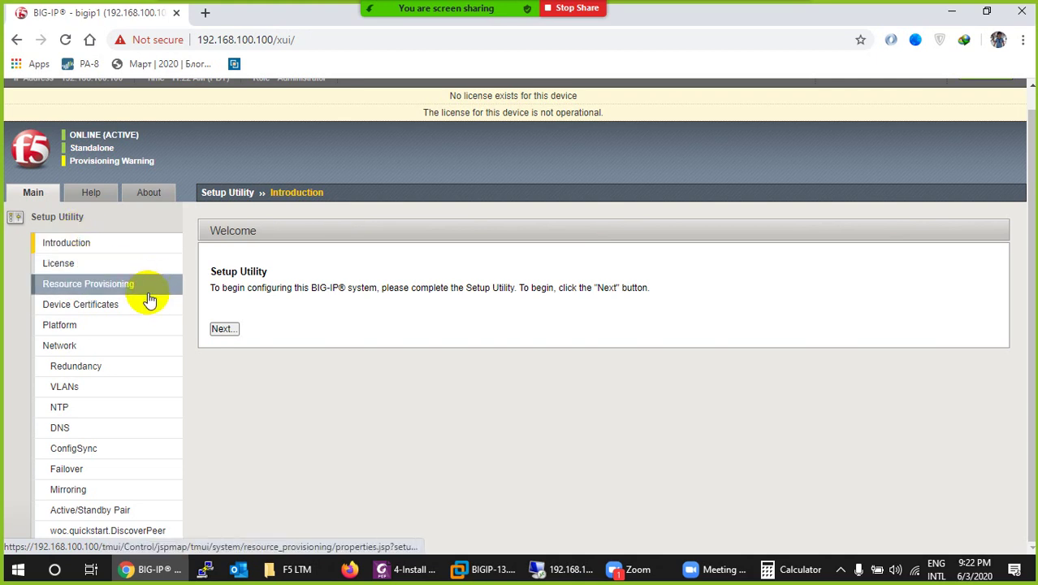
pyautogui.click(225, 340)
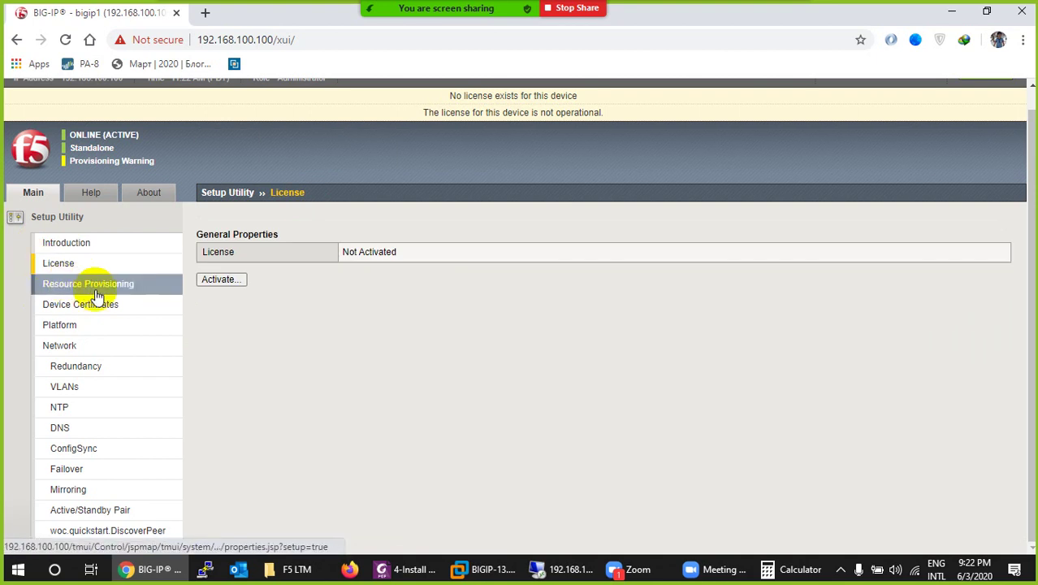
pyautogui.click(217, 278)
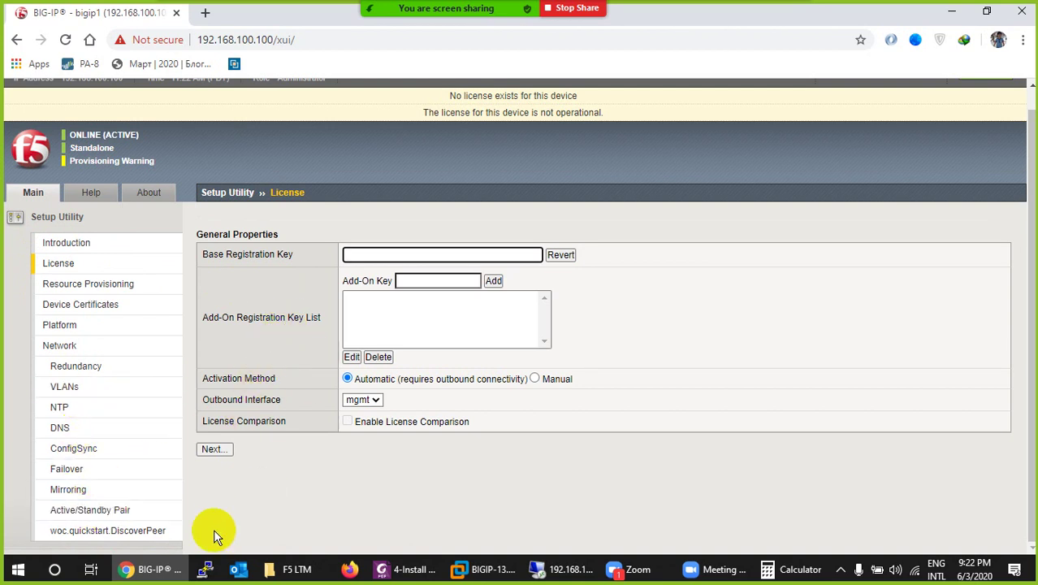
pyautogui.click(154, 569)
# Step: Scroll the guide to page 3's adapter table: Management bridged, 1.1 LAN segment, 1.2 NAT
pyautogui.scroll(-15, 421, 373)
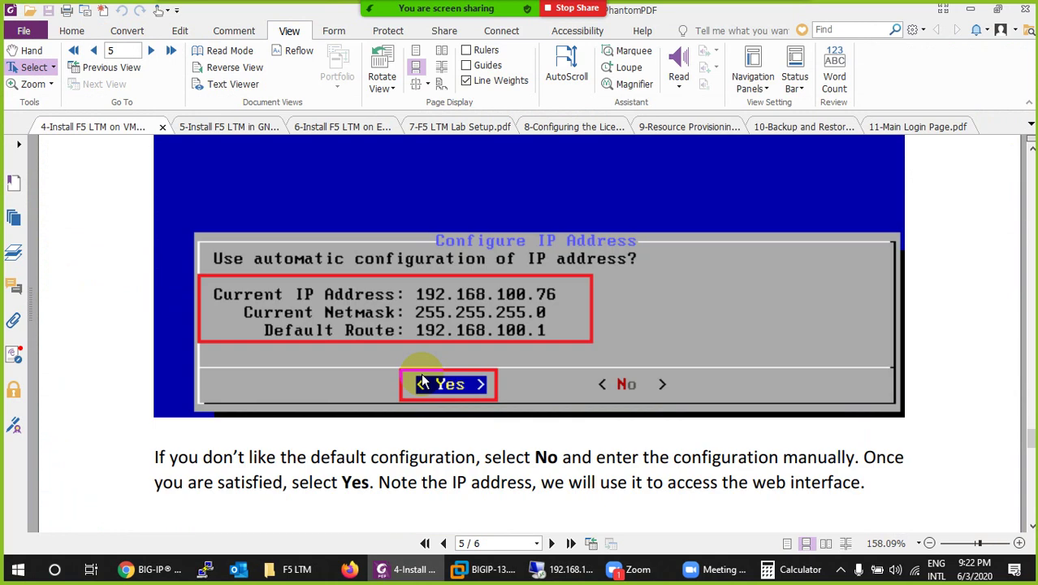
pyautogui.scroll(-3, 423, 374)
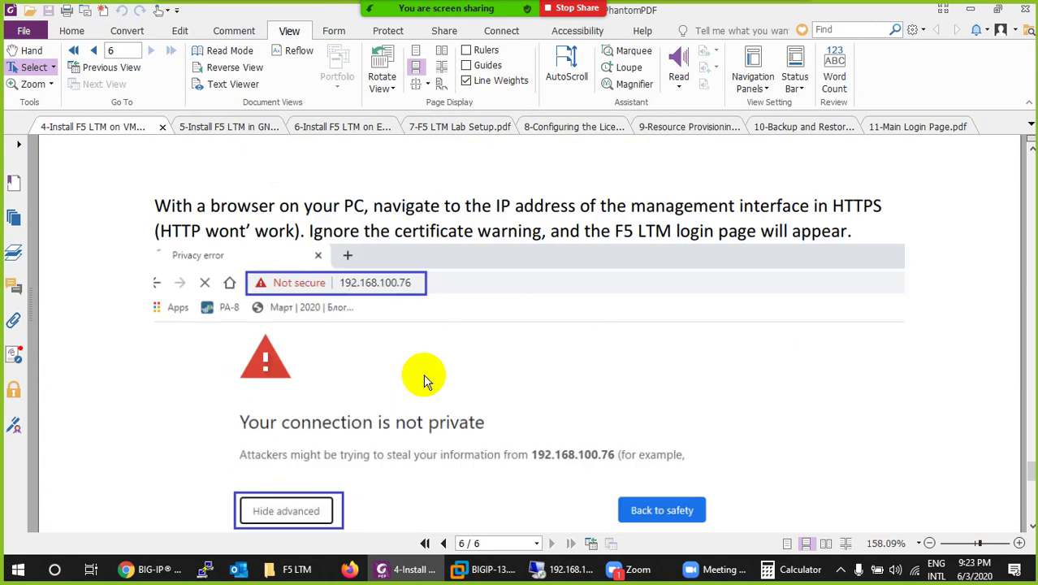
pyautogui.scroll(12, 423, 374)
pyautogui.scroll(15, 427, 380)
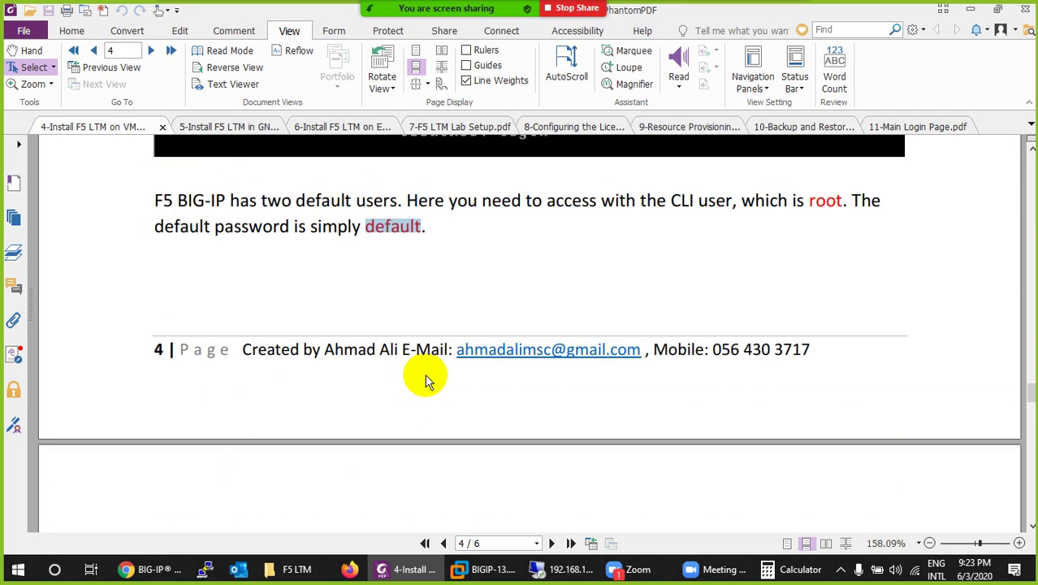
pyautogui.scroll(10, 428, 382)
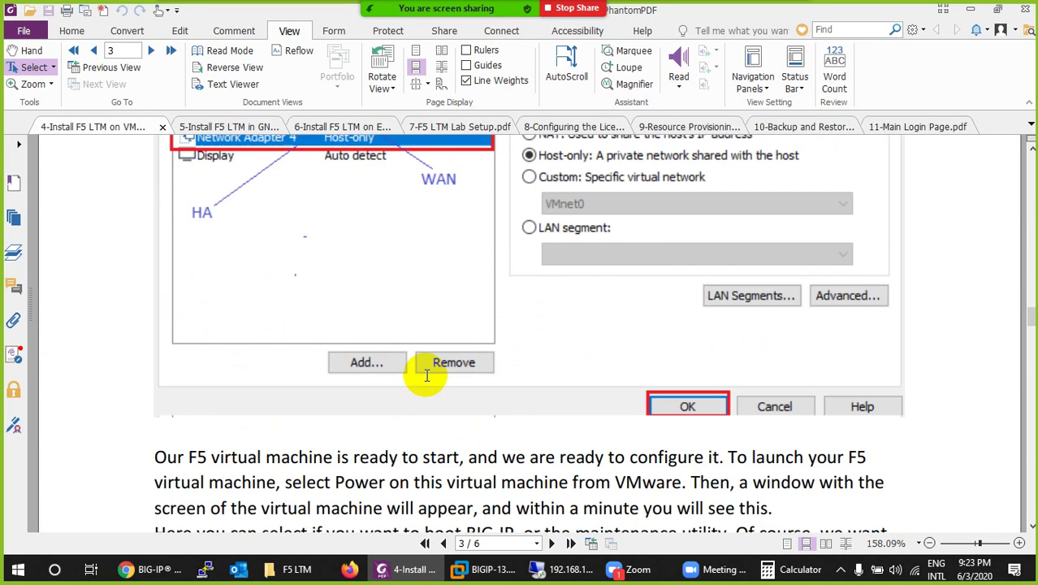
pyautogui.scroll(-1, 428, 381)
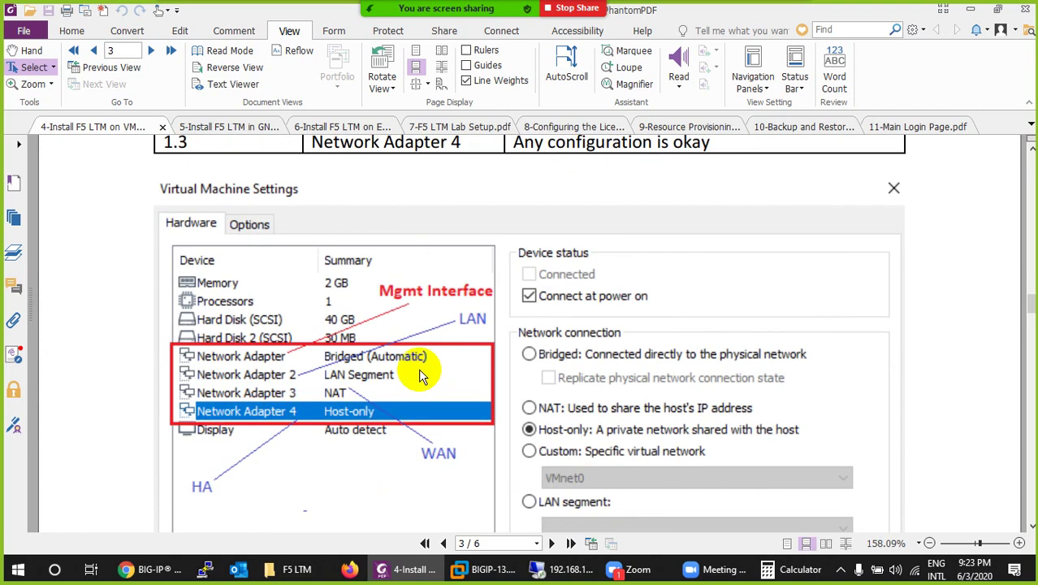
pyautogui.scroll(5, 420, 375)
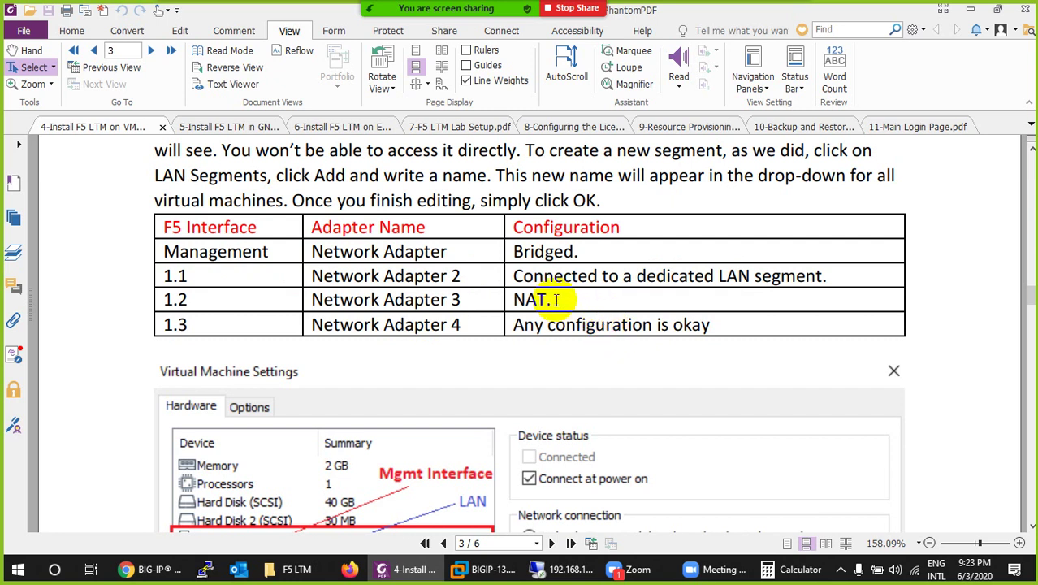
pyautogui.moveTo(535, 298); pyautogui.dragTo(366, 280)
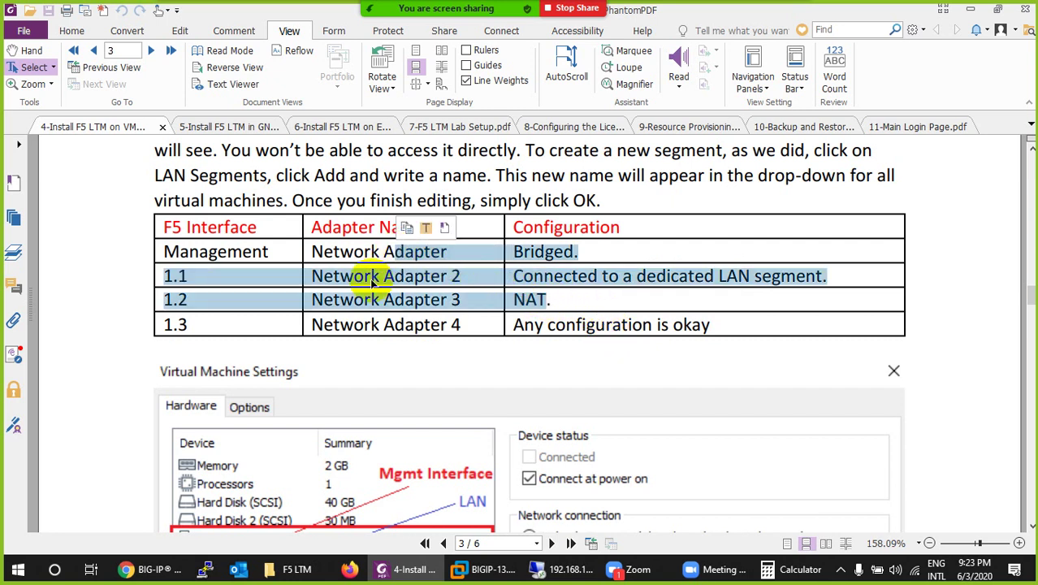
pyautogui.click(202, 307)
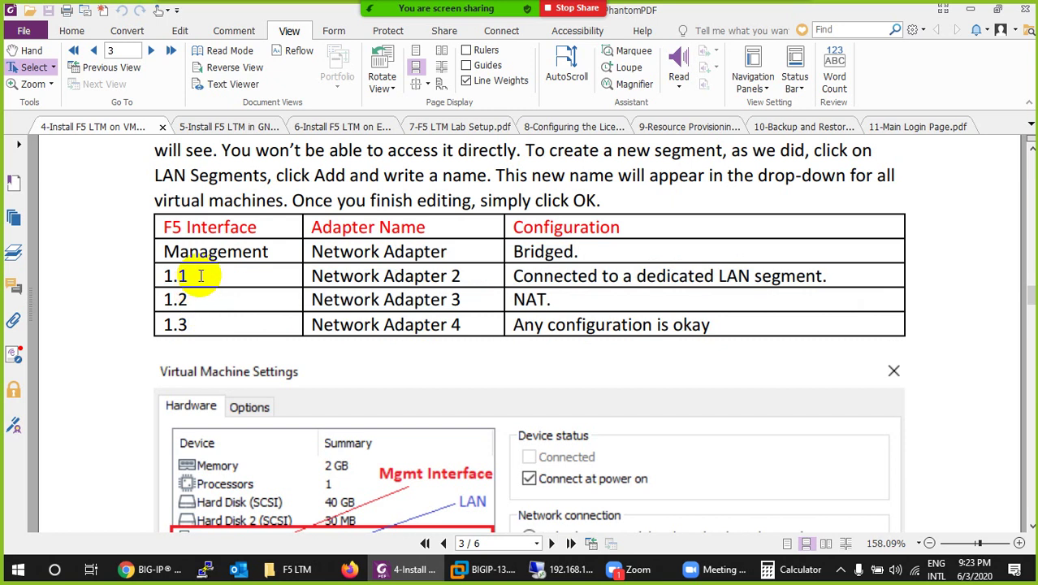